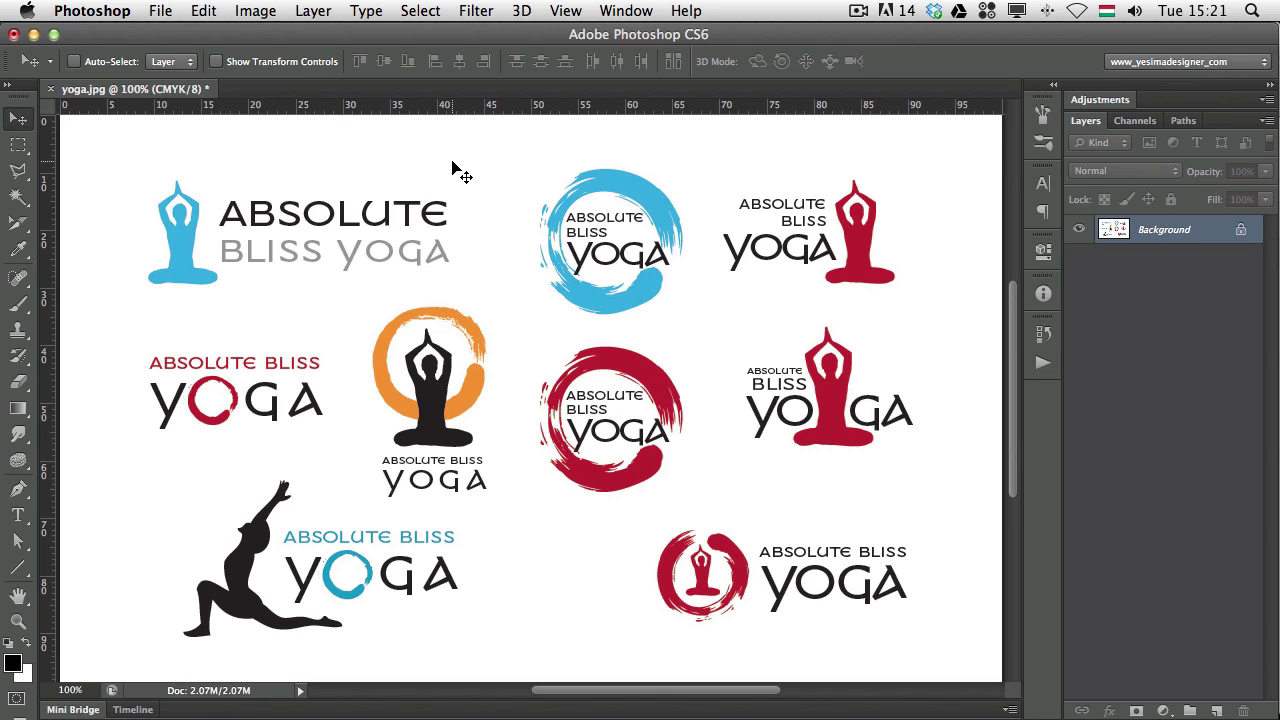
Step: Switch from the Move tool to the Rectangular Marquee tool with M
key("m")
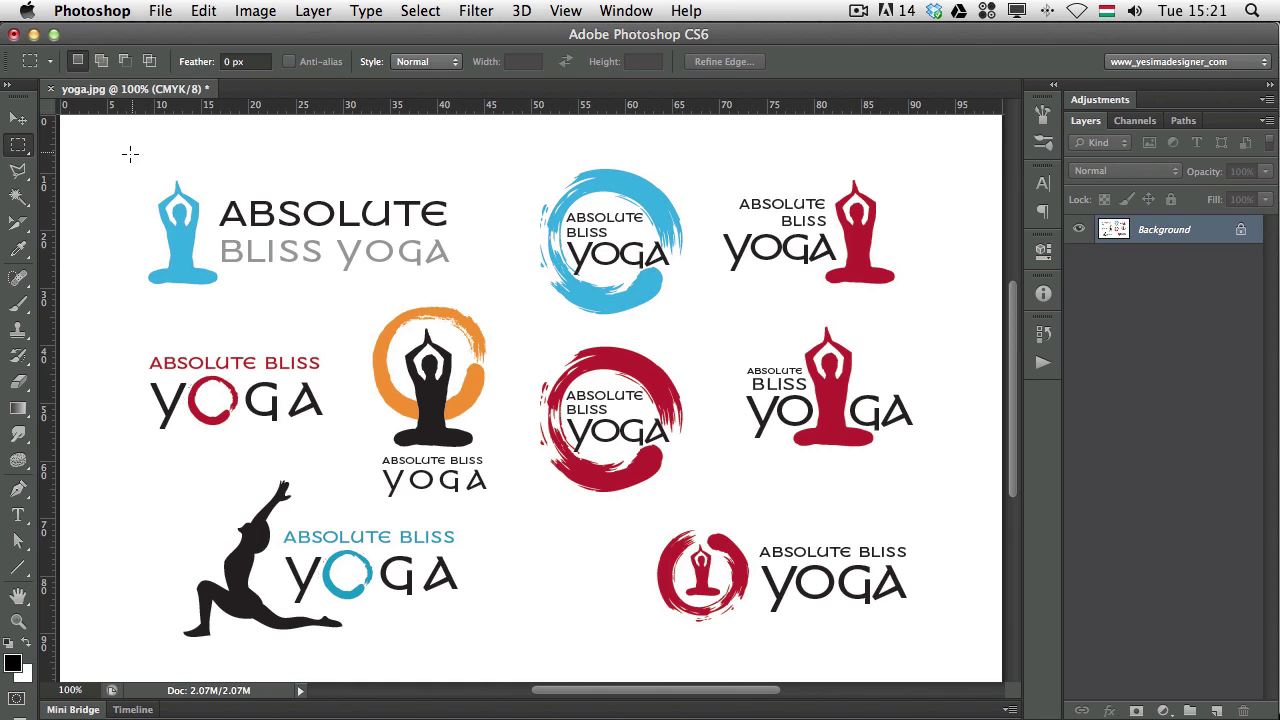
Step: Draw a rectangular selection around the red Absolute Bliss Yoga logo and the orange logo
left_click_drag(107, 166, 776, 326)
left_click(475, 328)
left_click_drag(134, 348, 504, 454)
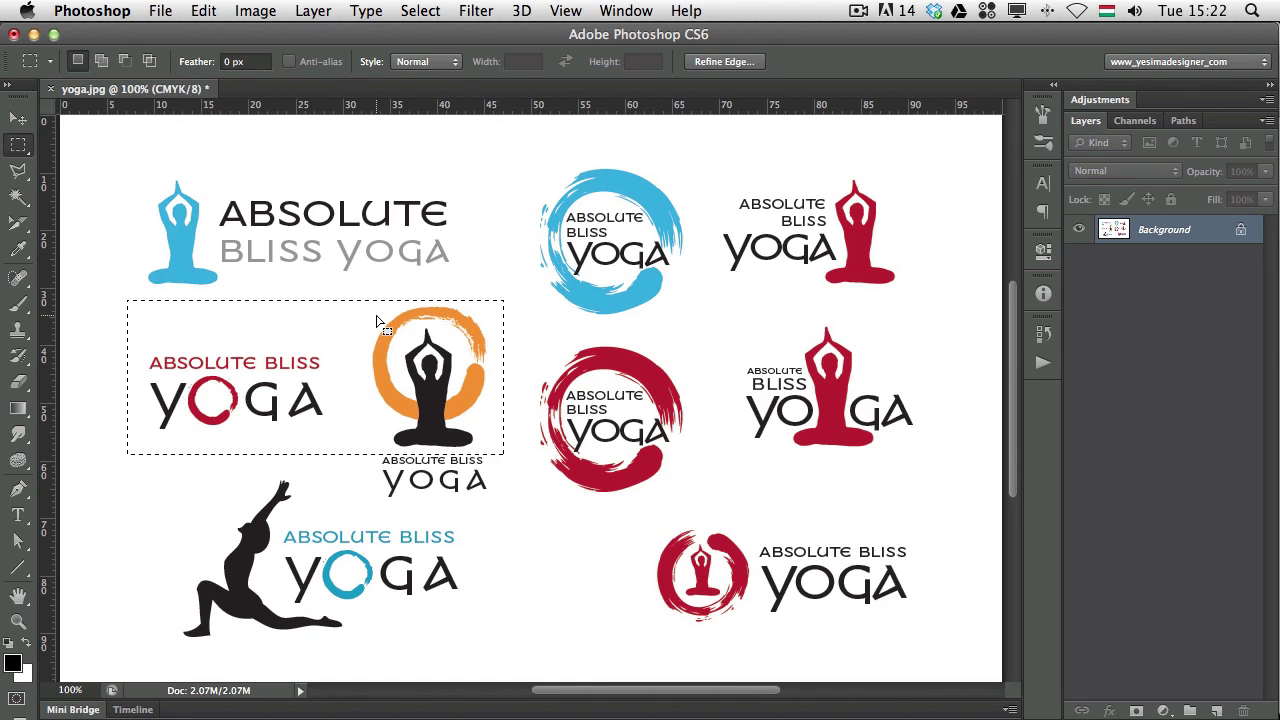
left_click(419, 12)
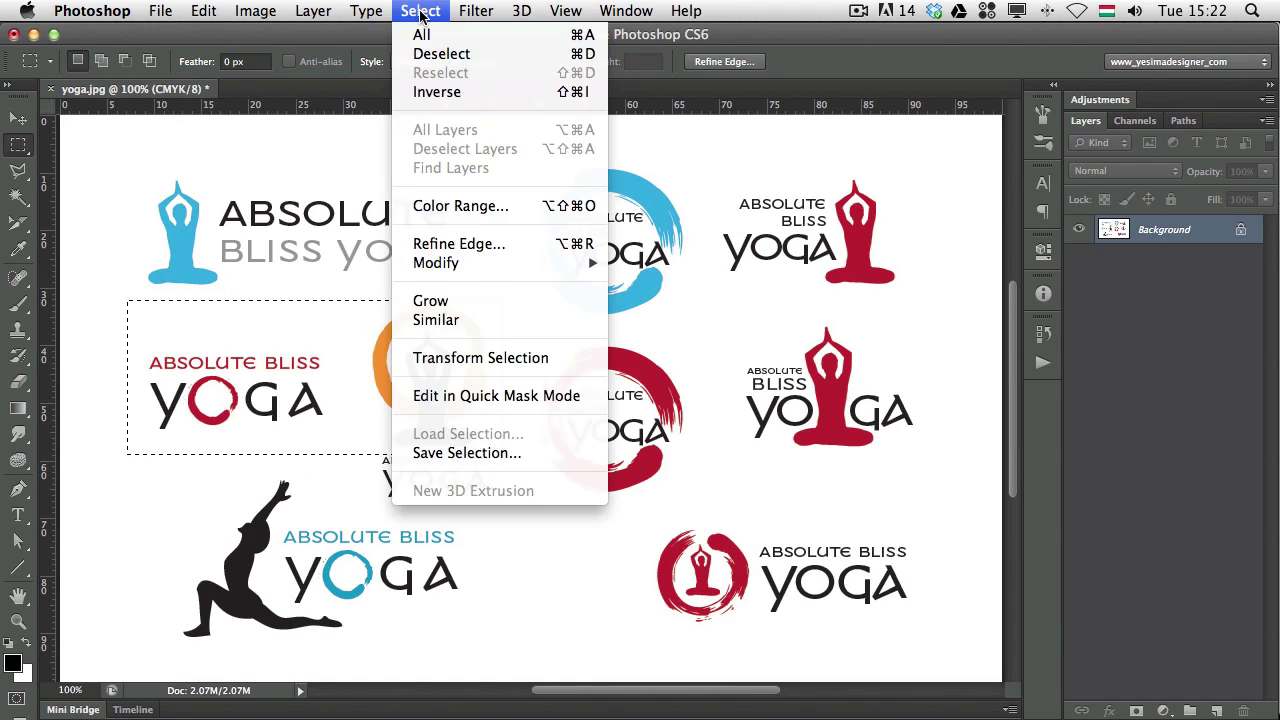
Step: Stretch the selection up over the top-left logo and slightly right, apply, then deselect
left_click(473, 359)
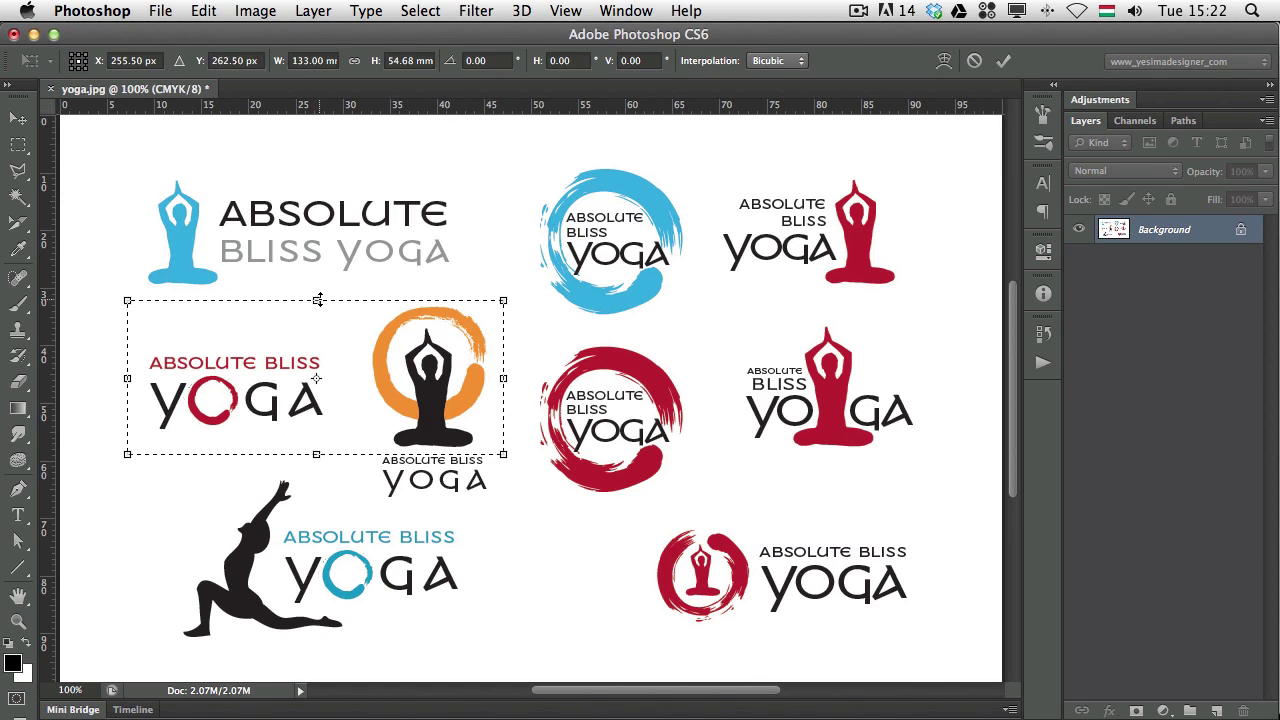
left_click_drag(316, 300, 315, 159)
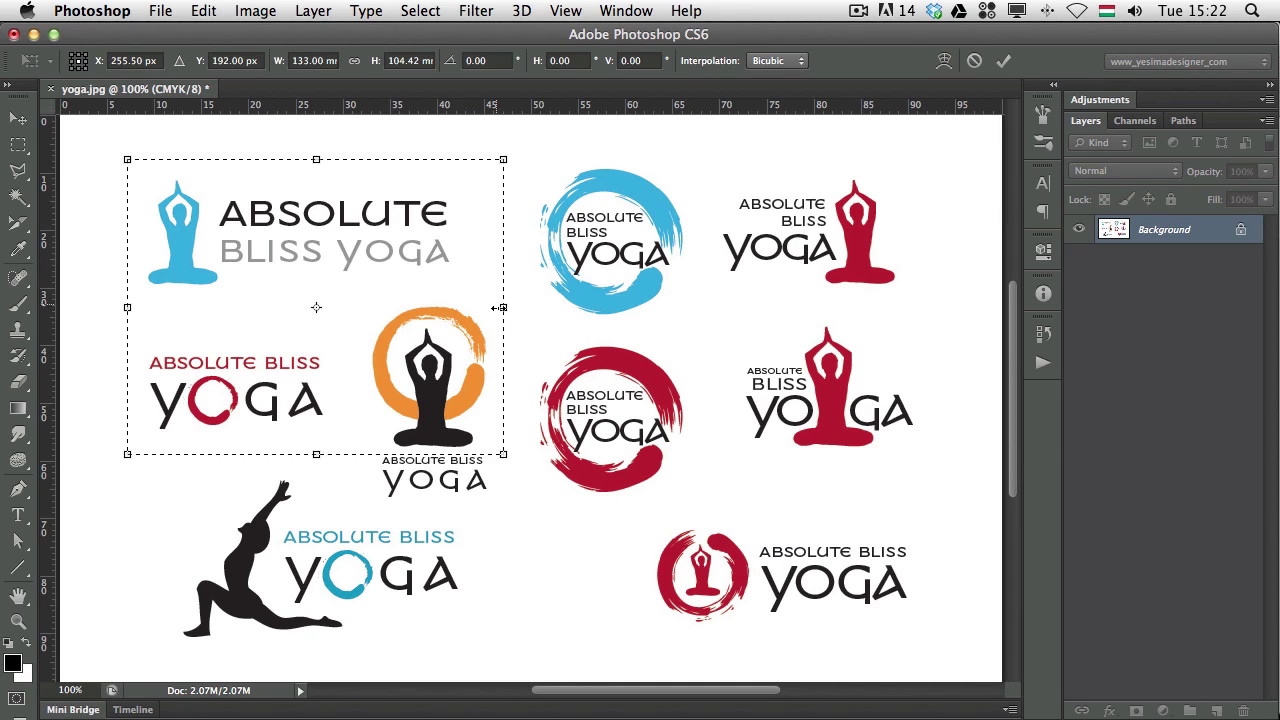
left_click_drag(503, 307, 510, 307)
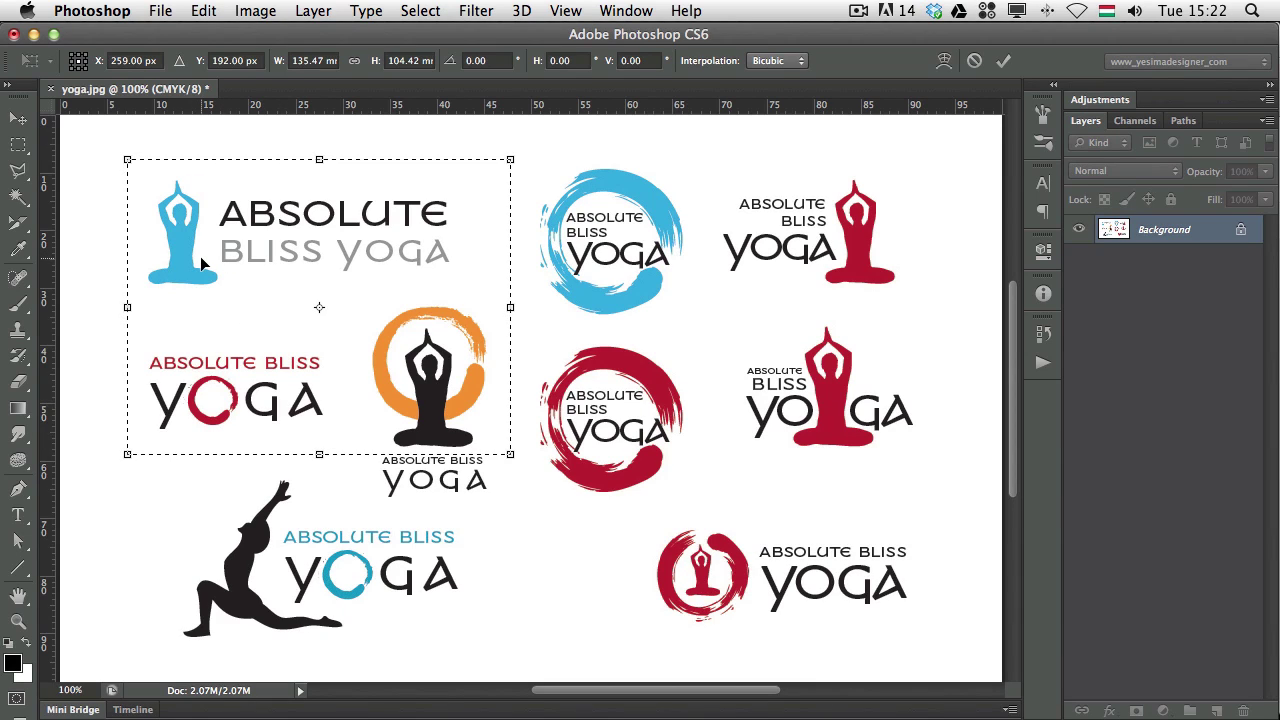
key("Return")
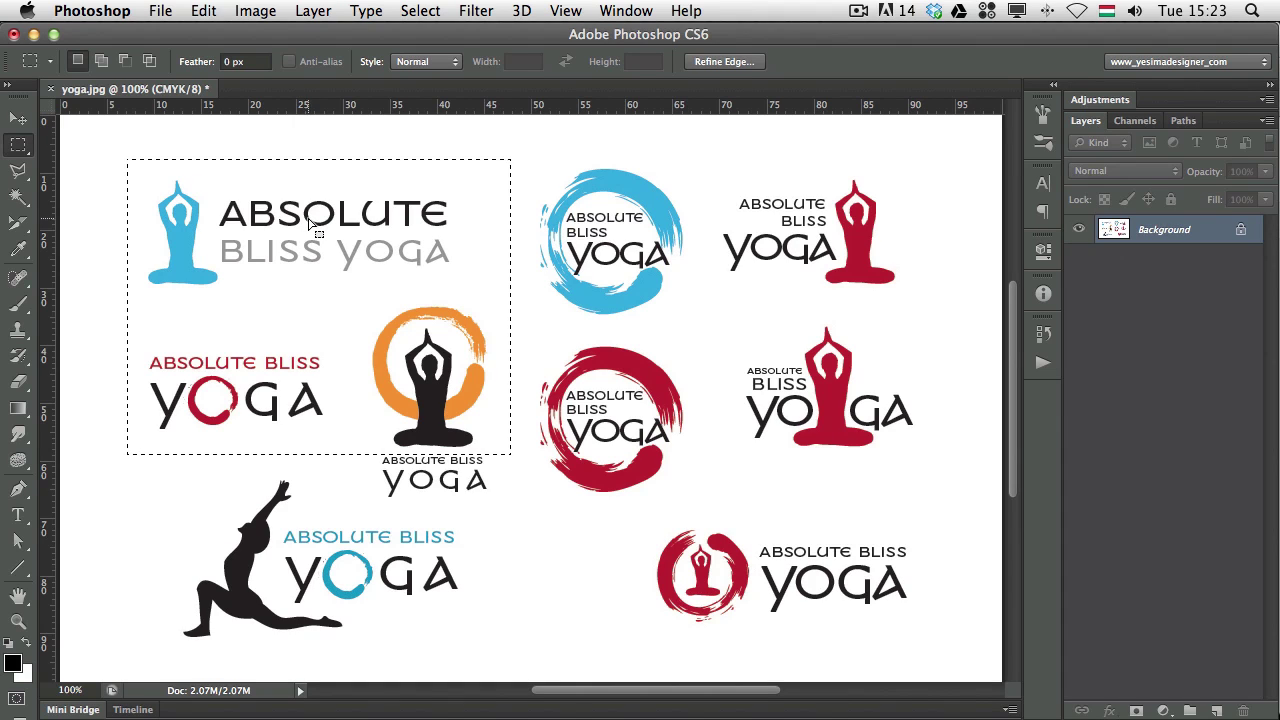
key("super+d")
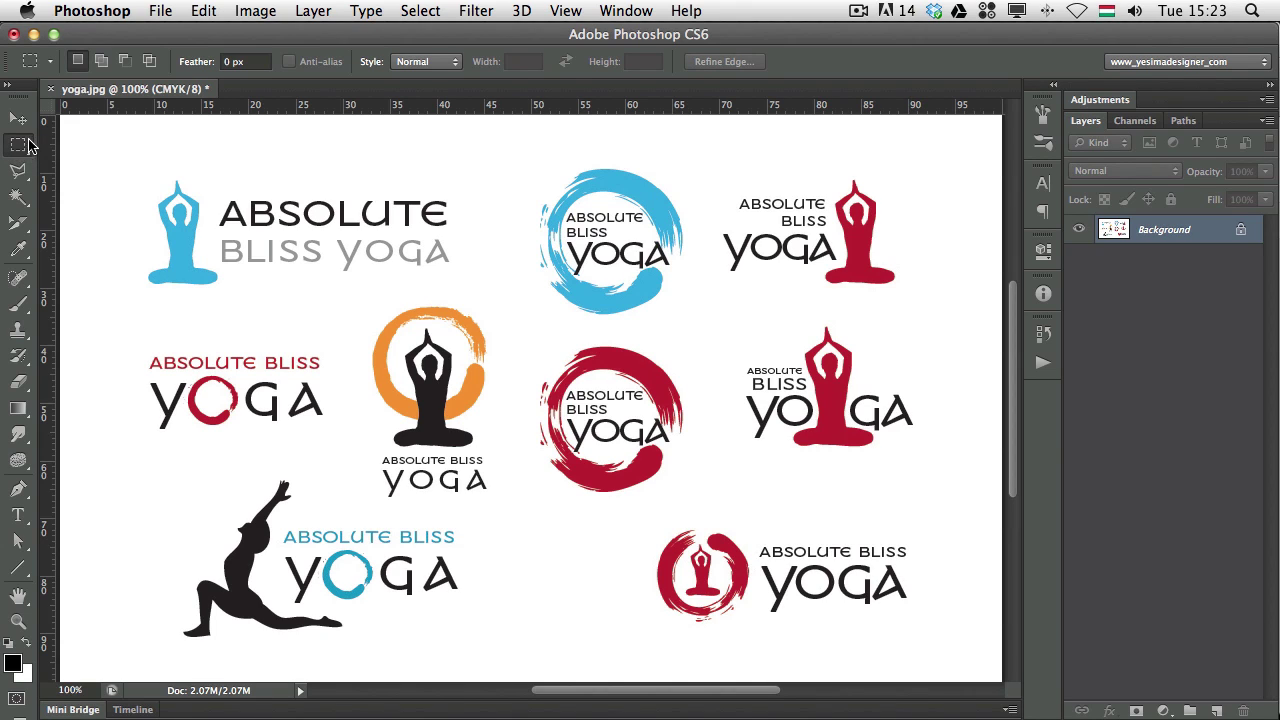
Step: Set the marquee to Fixed Size 200 × 200 px and place the square over the blue circular logo
left_click(407, 64)
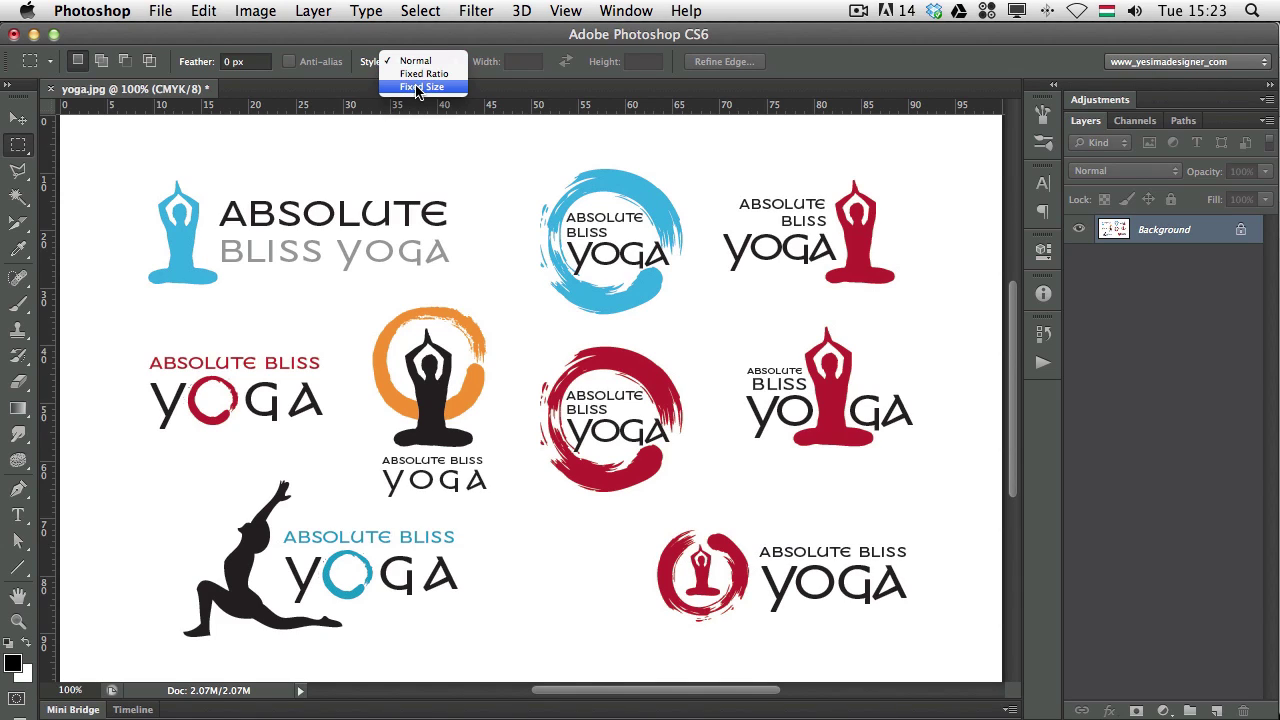
left_click(418, 88)
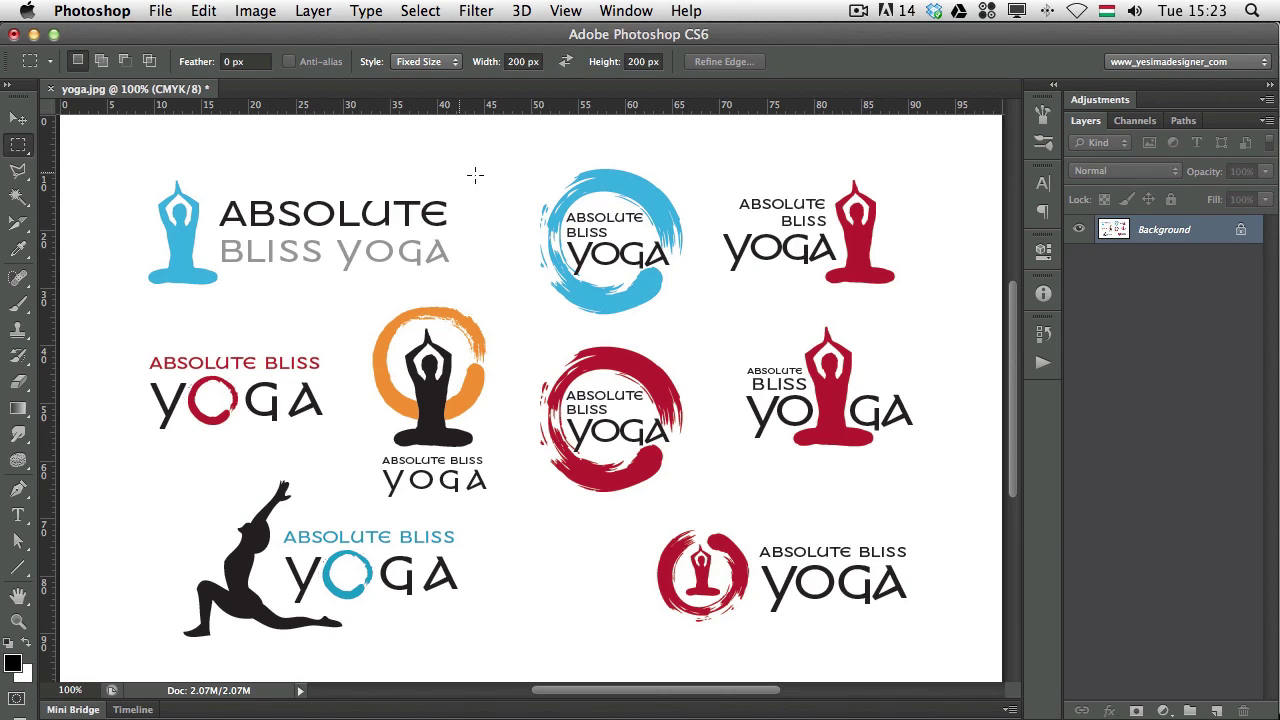
left_click(610, 228)
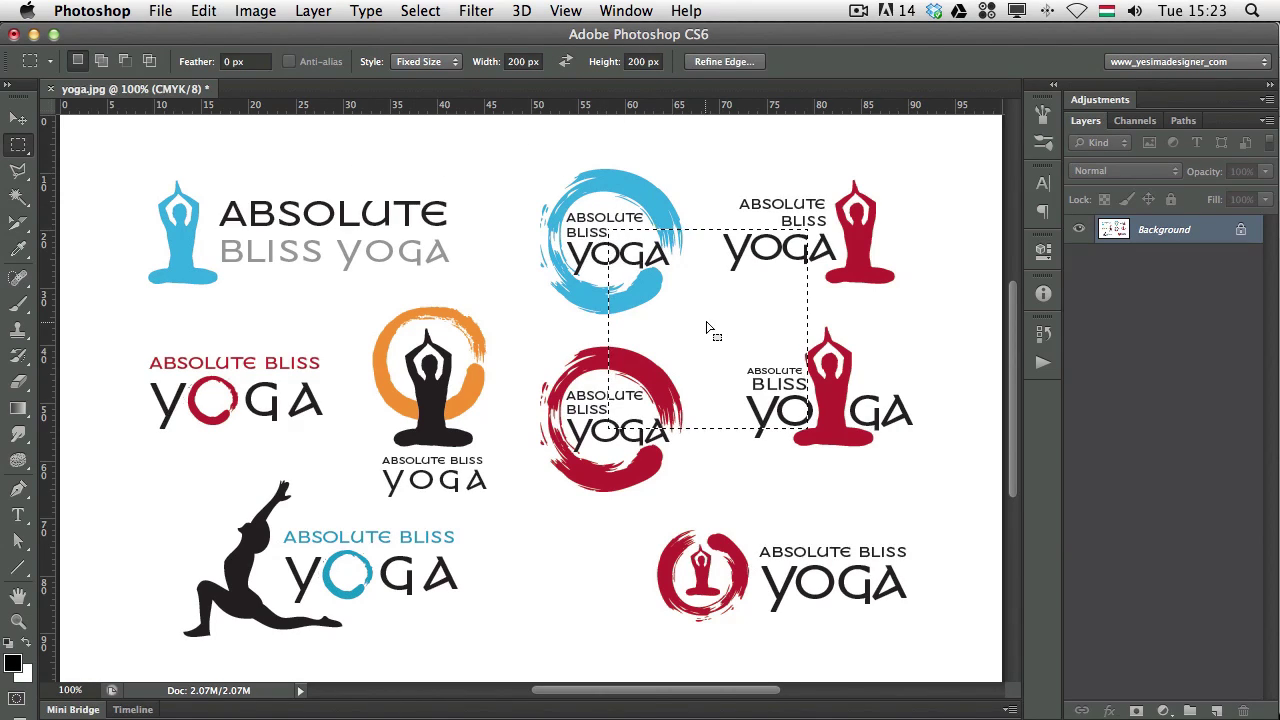
left_click_drag(703, 331, 601, 233)
Step: Copy the blue circle logo and the red yoga-pose logo onto their own new layers
key("super+j")
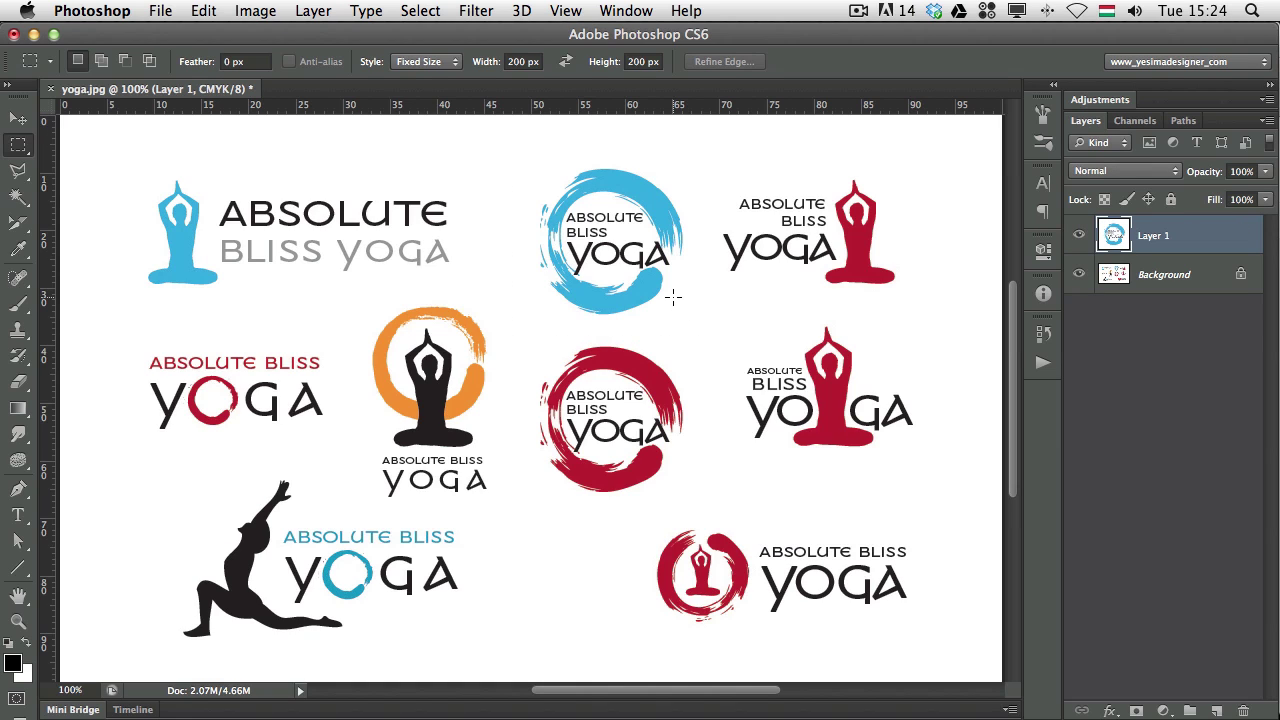
left_click(818, 378)
left_click_drag(896, 452, 823, 374)
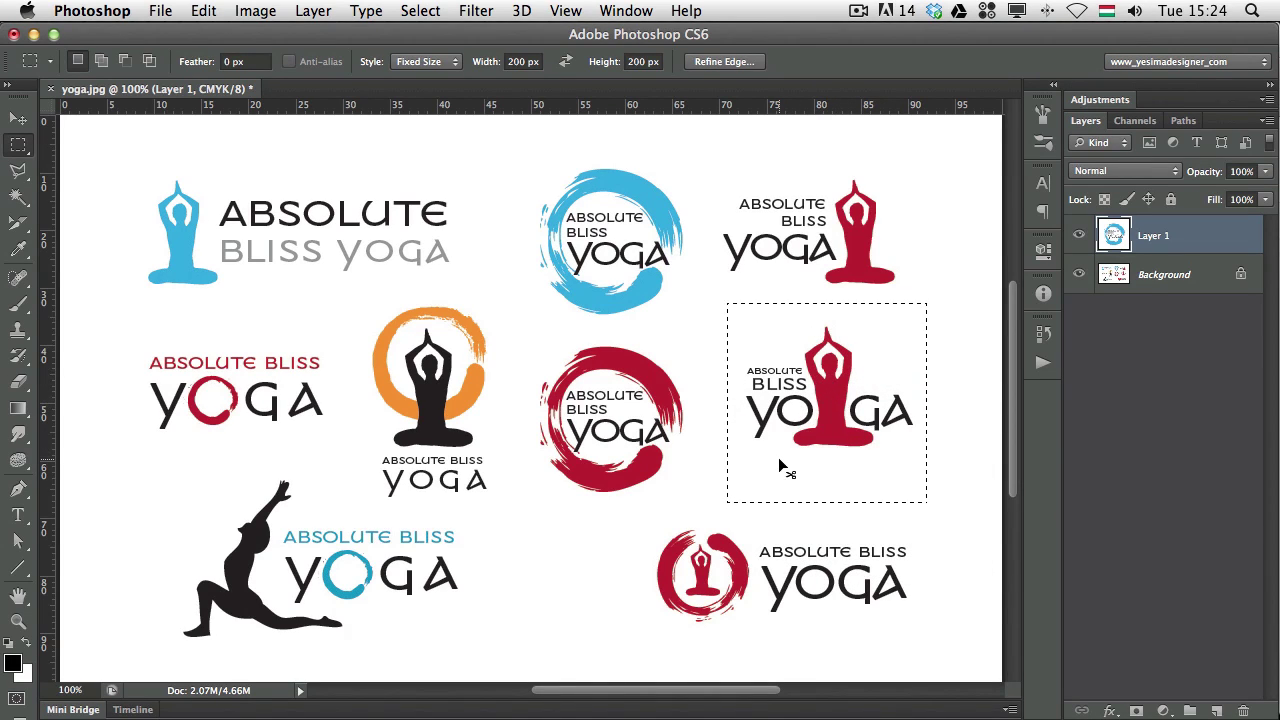
key("super+j")
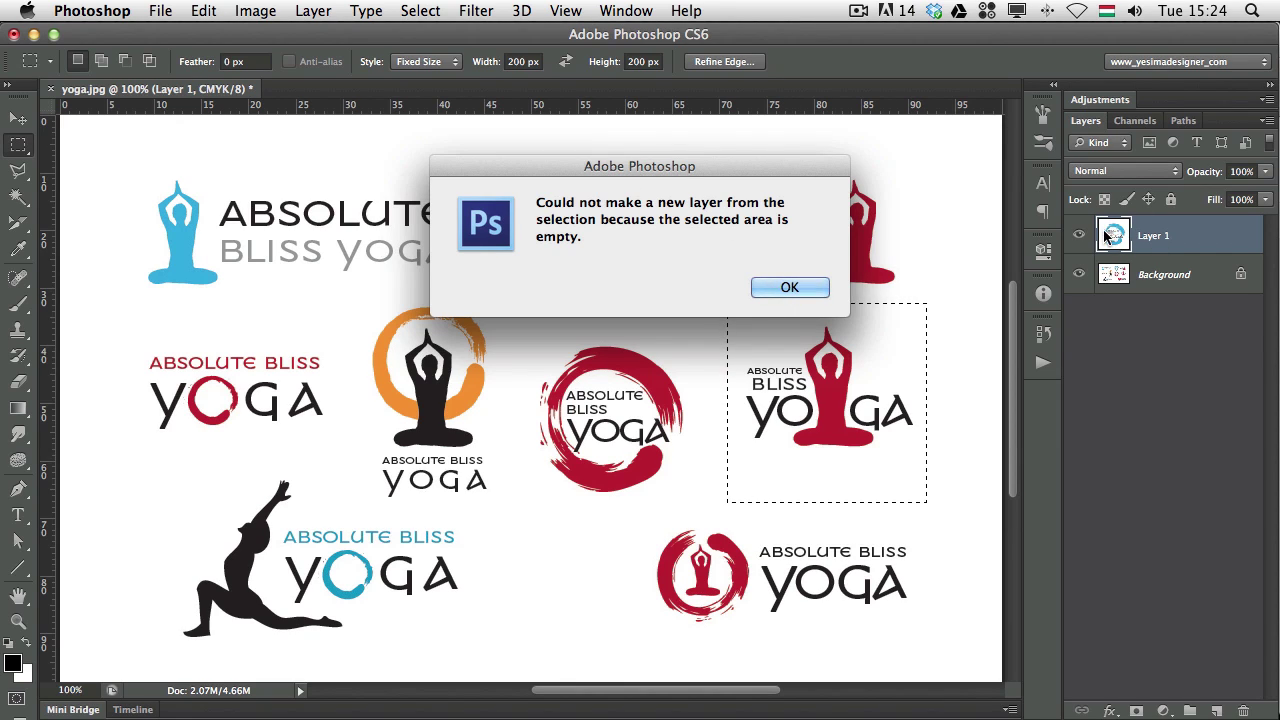
left_click(789, 287)
left_click(1142, 280)
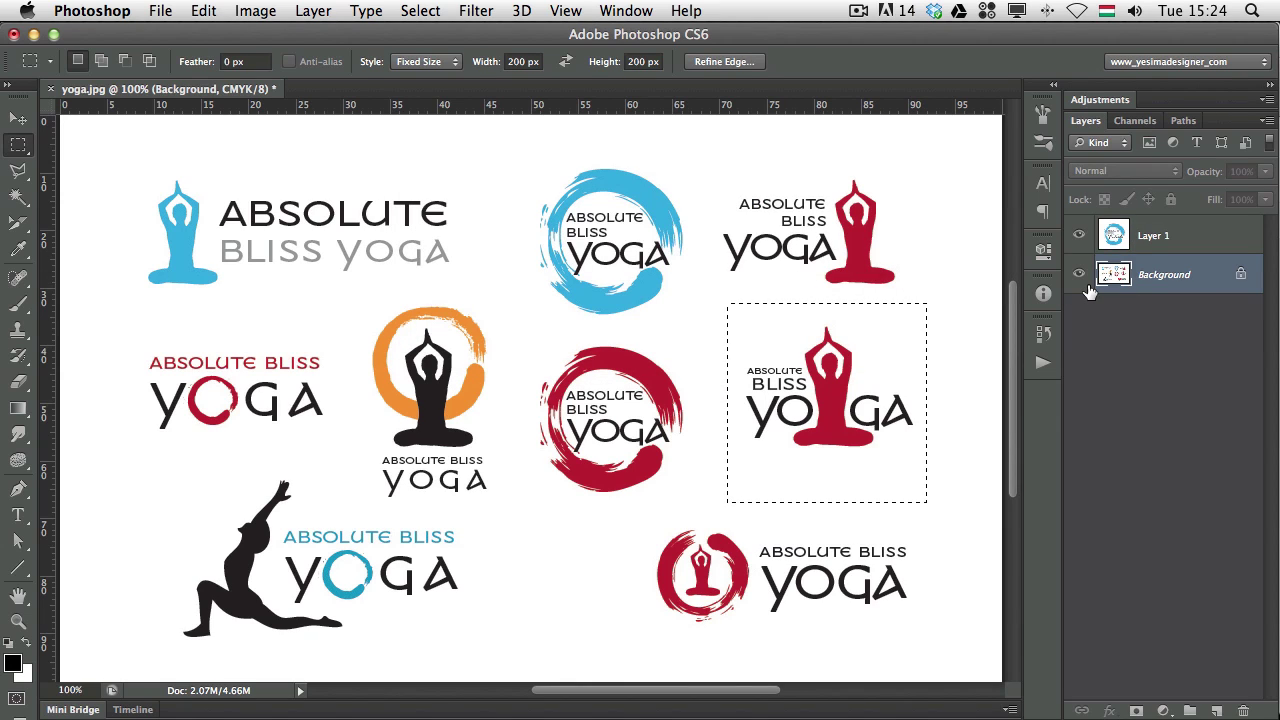
key("super+j")
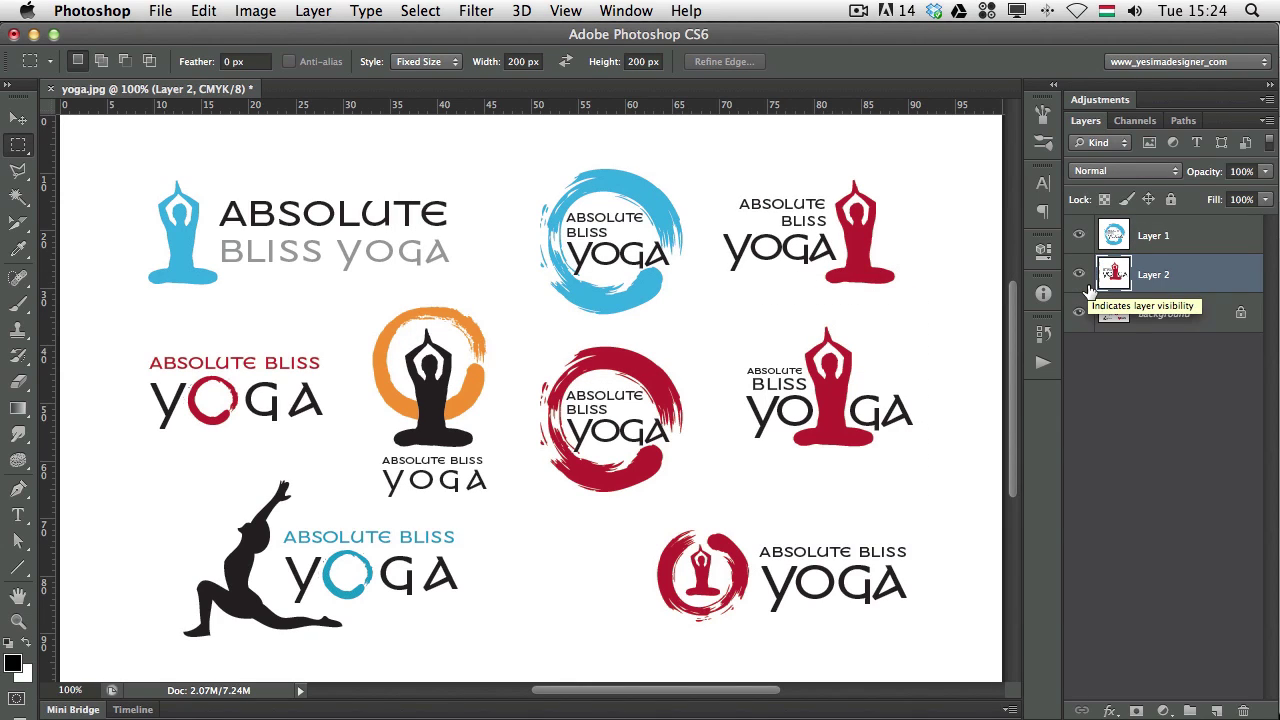
Step: Copy the red circle logo onto Layer 3 and hide the Background layer
left_click(772, 239)
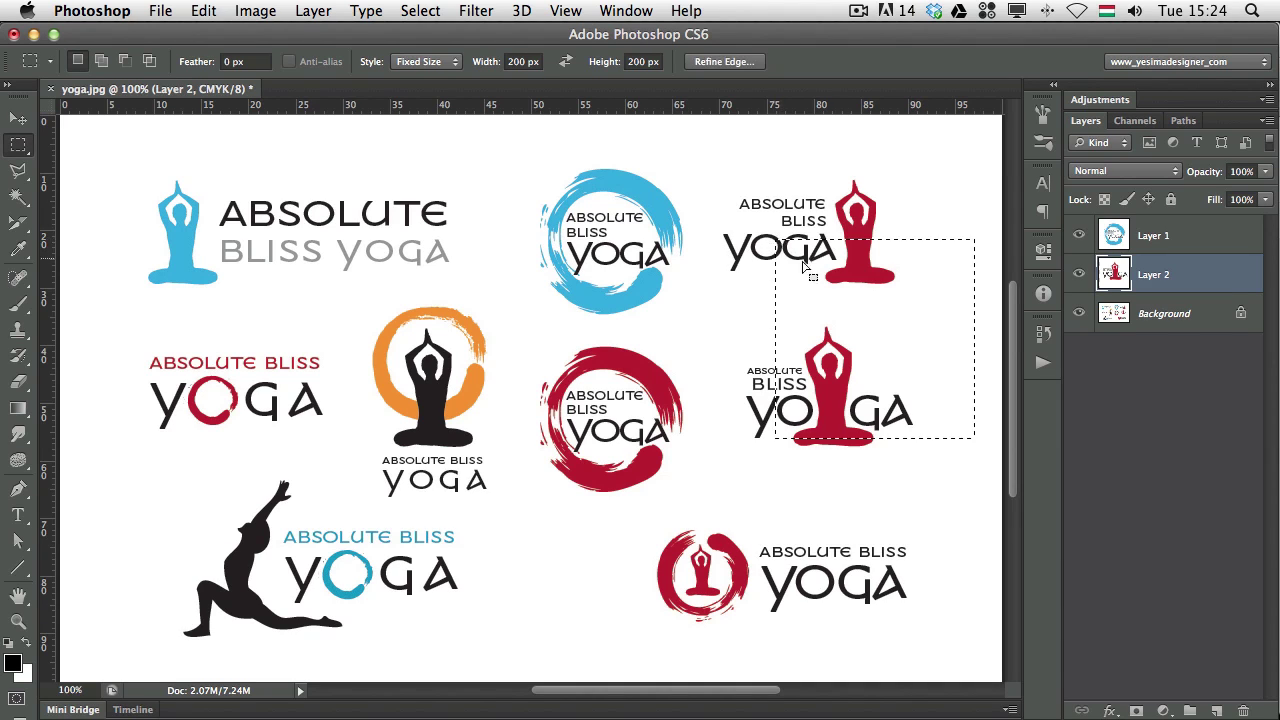
left_click_drag(886, 329, 613, 408)
left_click(1178, 322)
key("super+j")
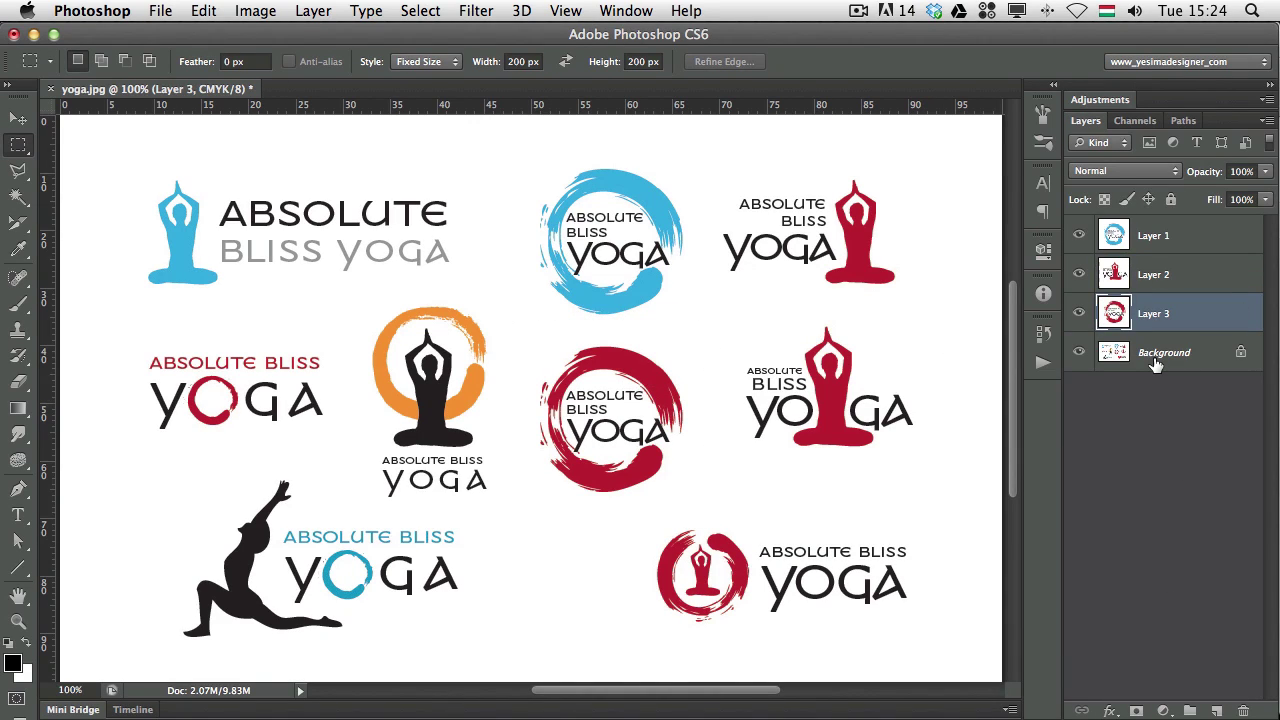
left_click(1078, 351)
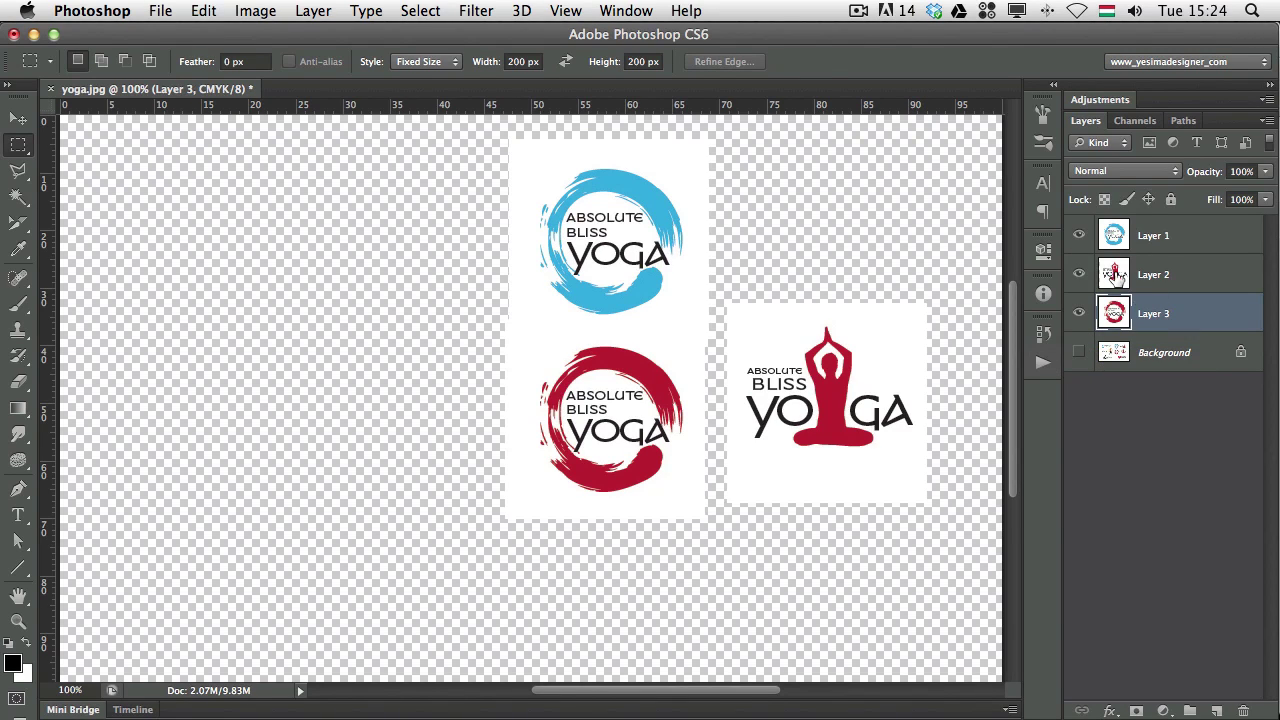
Step: Switch to the Move tool and shift the red circle logo slightly
key("v")
left_click_drag(601, 394, 660, 424)
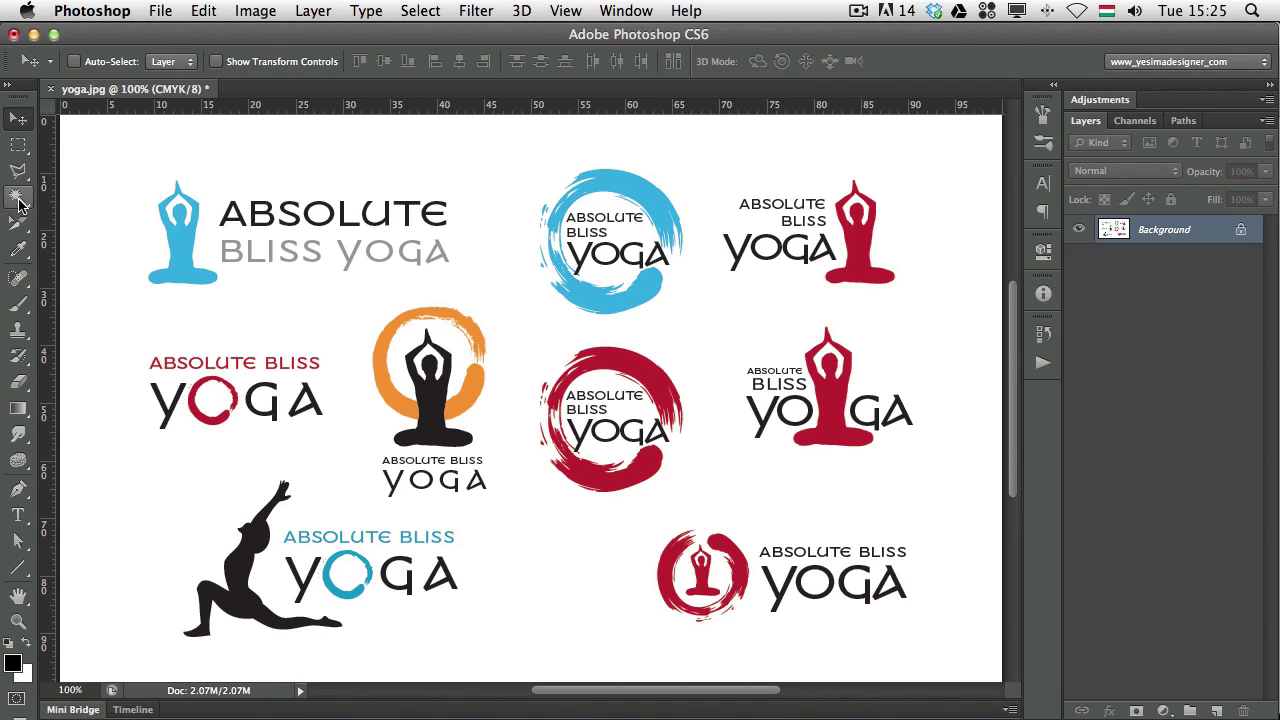
Step: View the Black, Yellow, Magenta and Cyan channels in turn, ending on the CMYK composite
left_click(1138, 121)
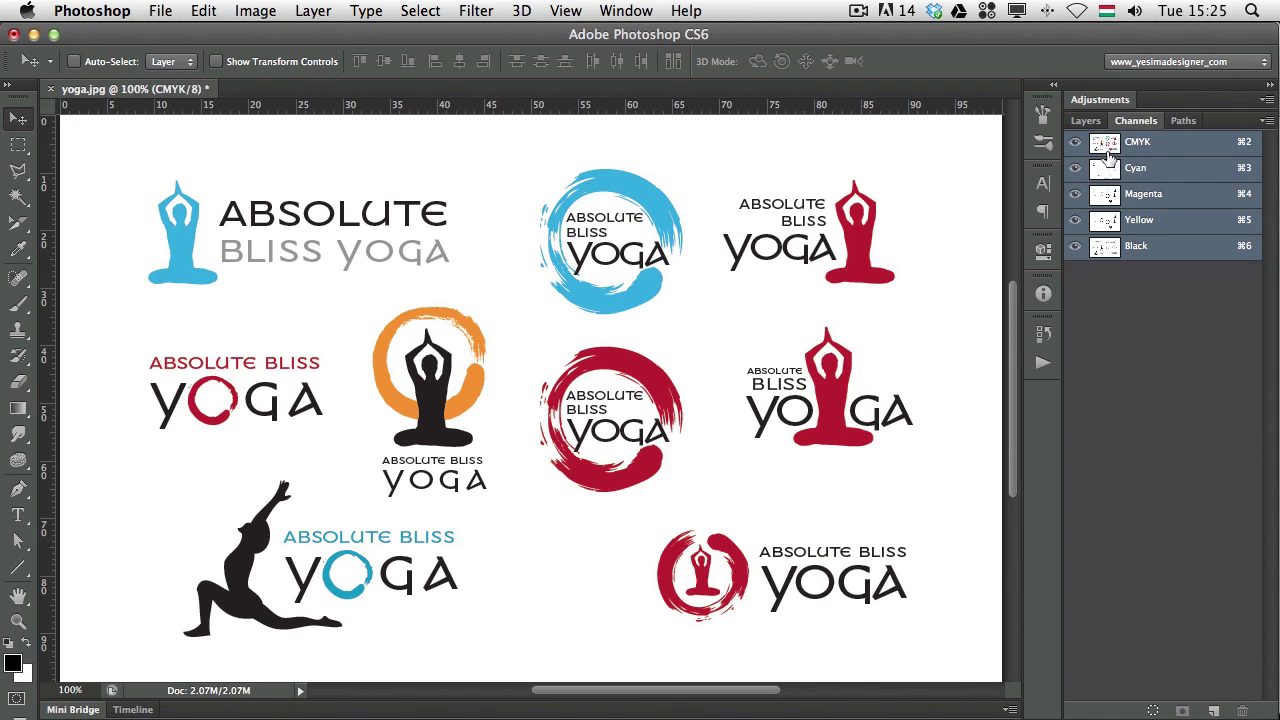
left_click(1099, 248)
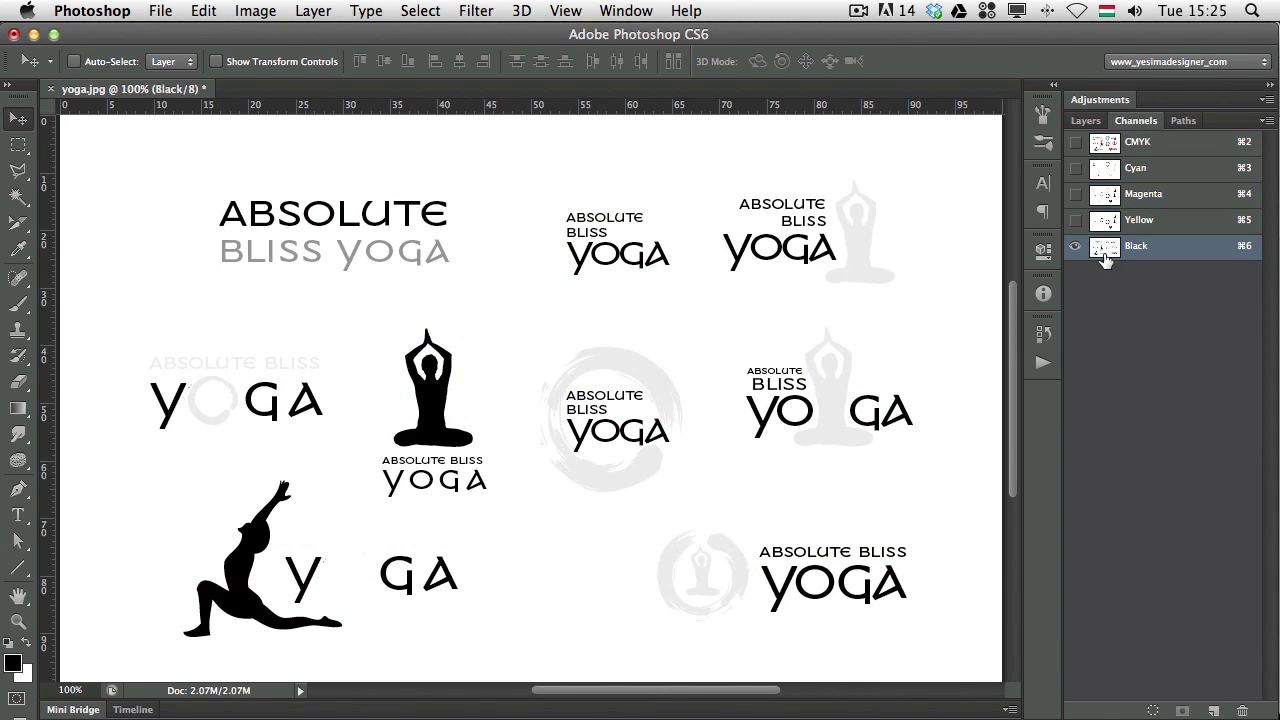
left_click(1110, 221)
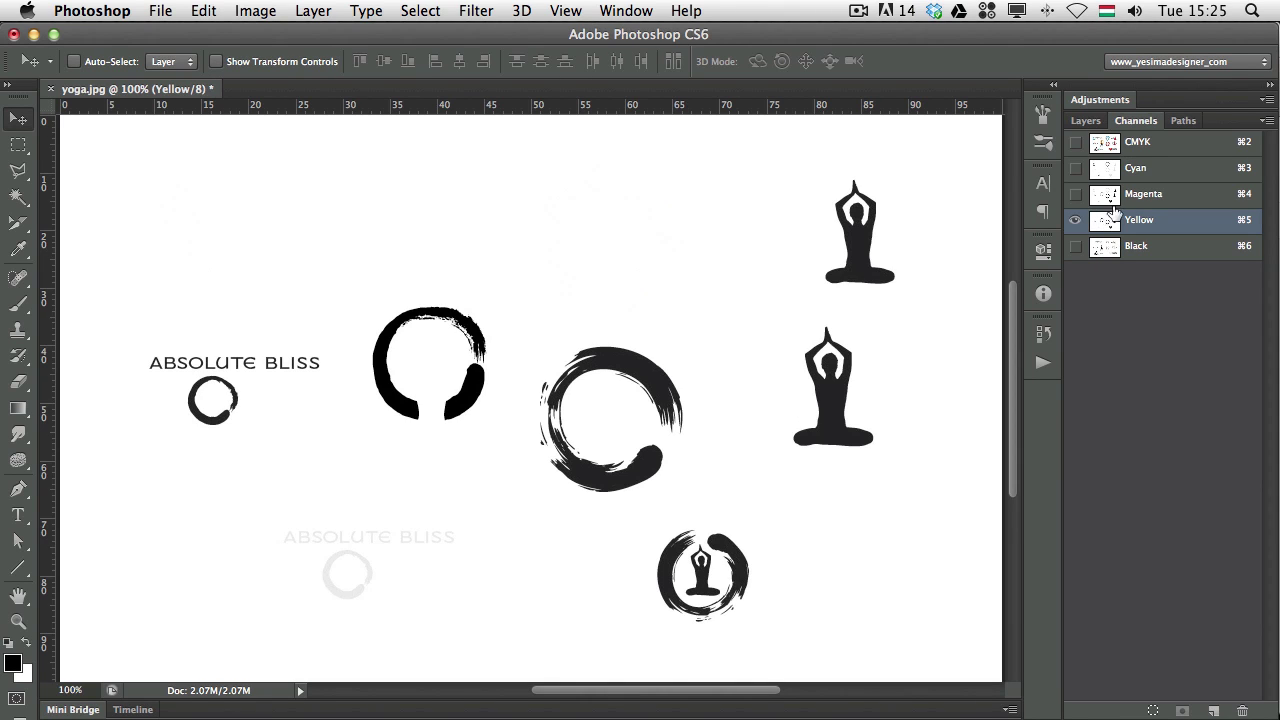
left_click(1106, 197)
left_click(1110, 172)
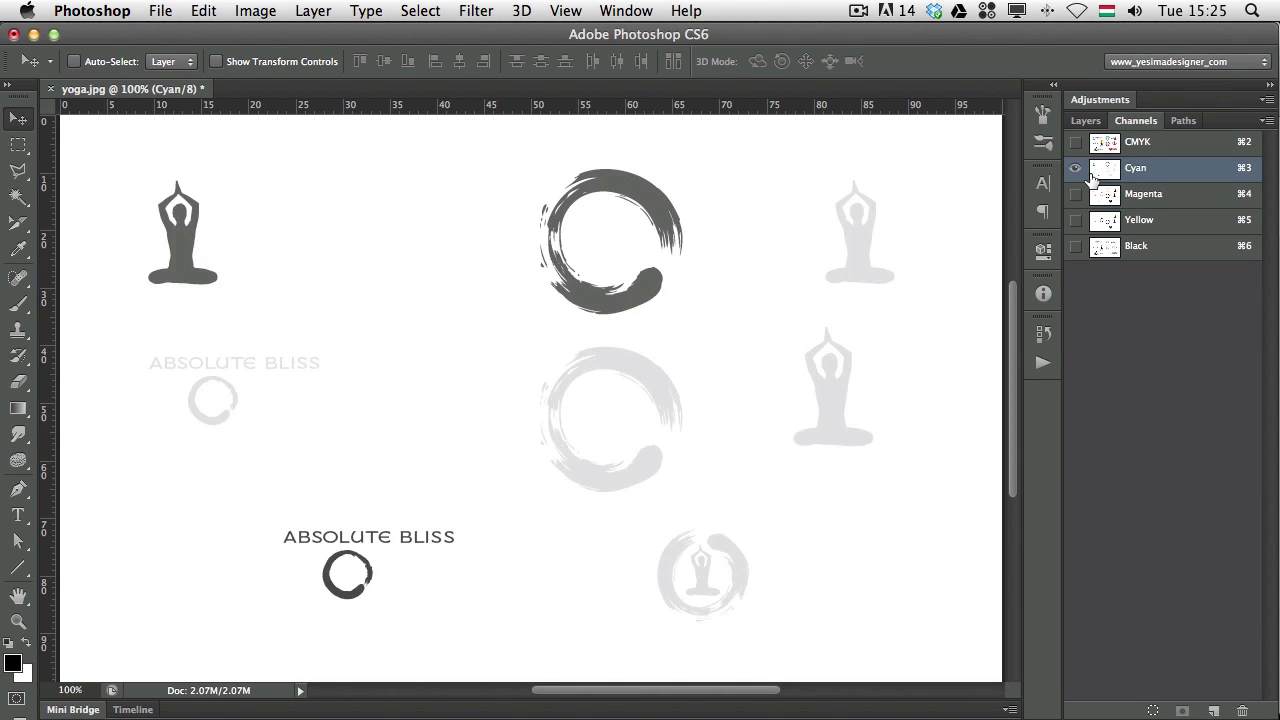
left_click(1101, 146)
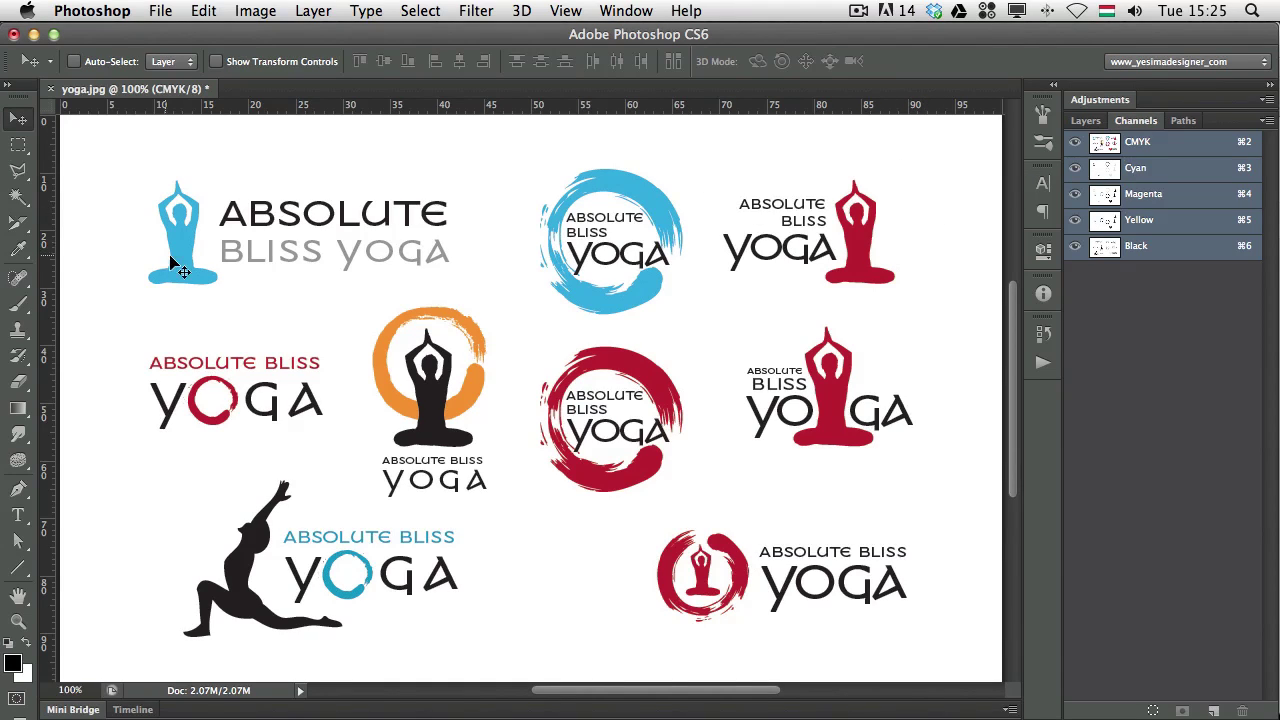
Step: Load the CMYK composite as a selection and convert Background into Layer 0
left_click(1104, 147, "super")
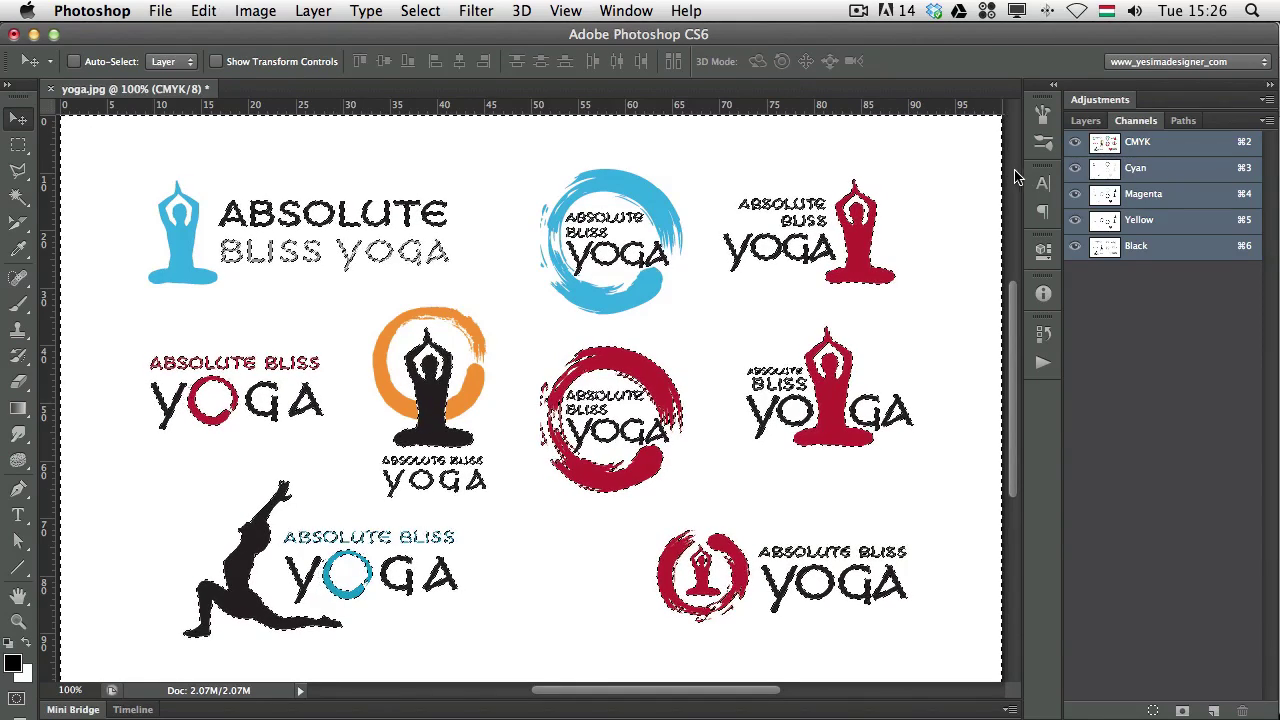
left_click(1085, 120)
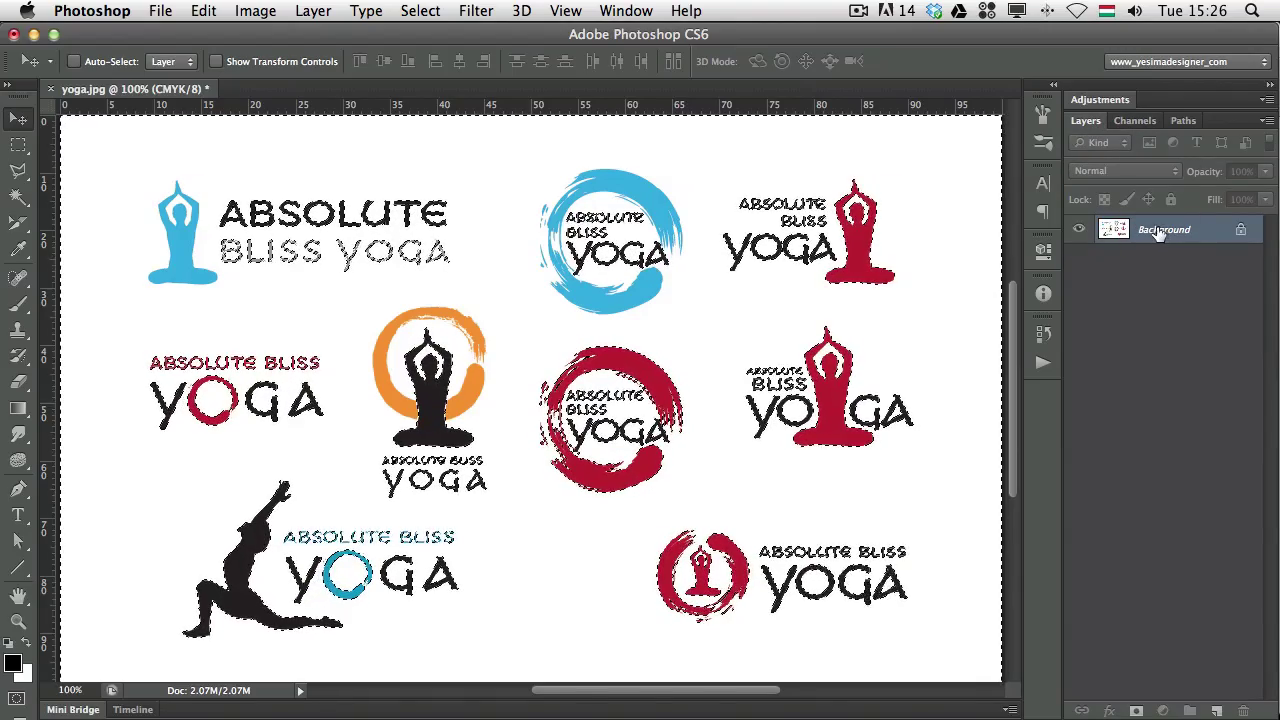
double_click(1162, 232)
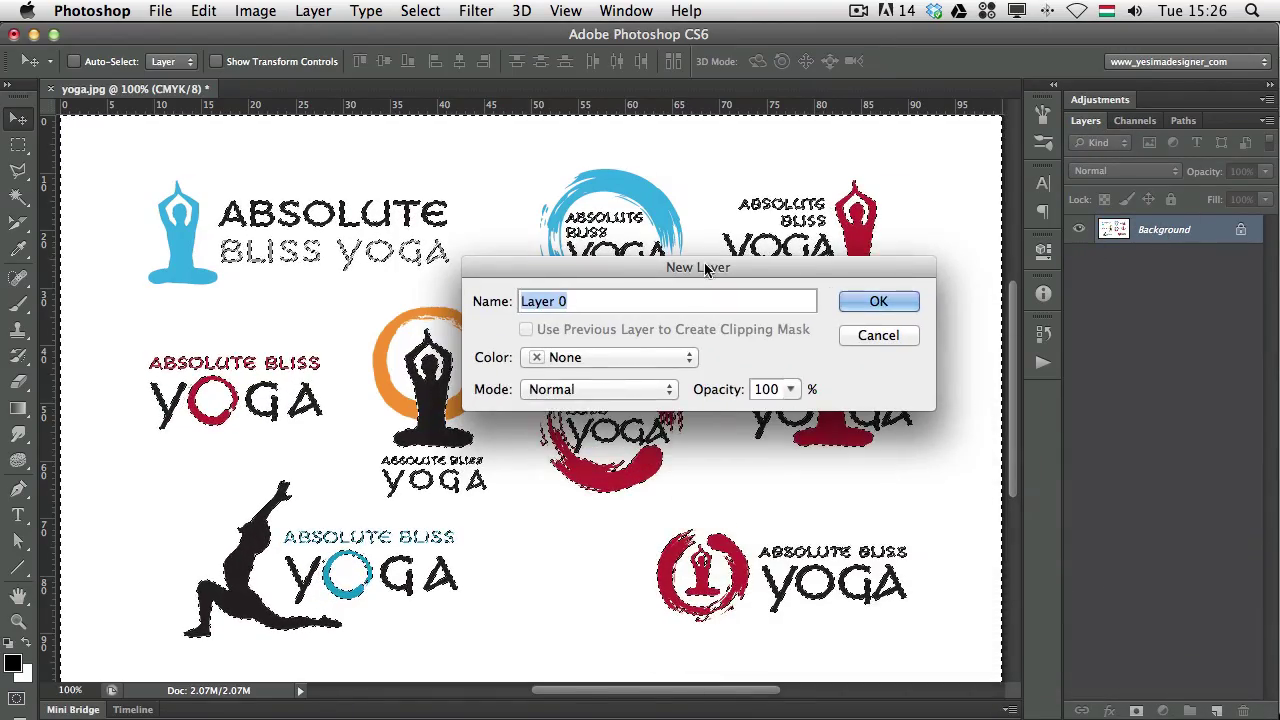
left_click(879, 300)
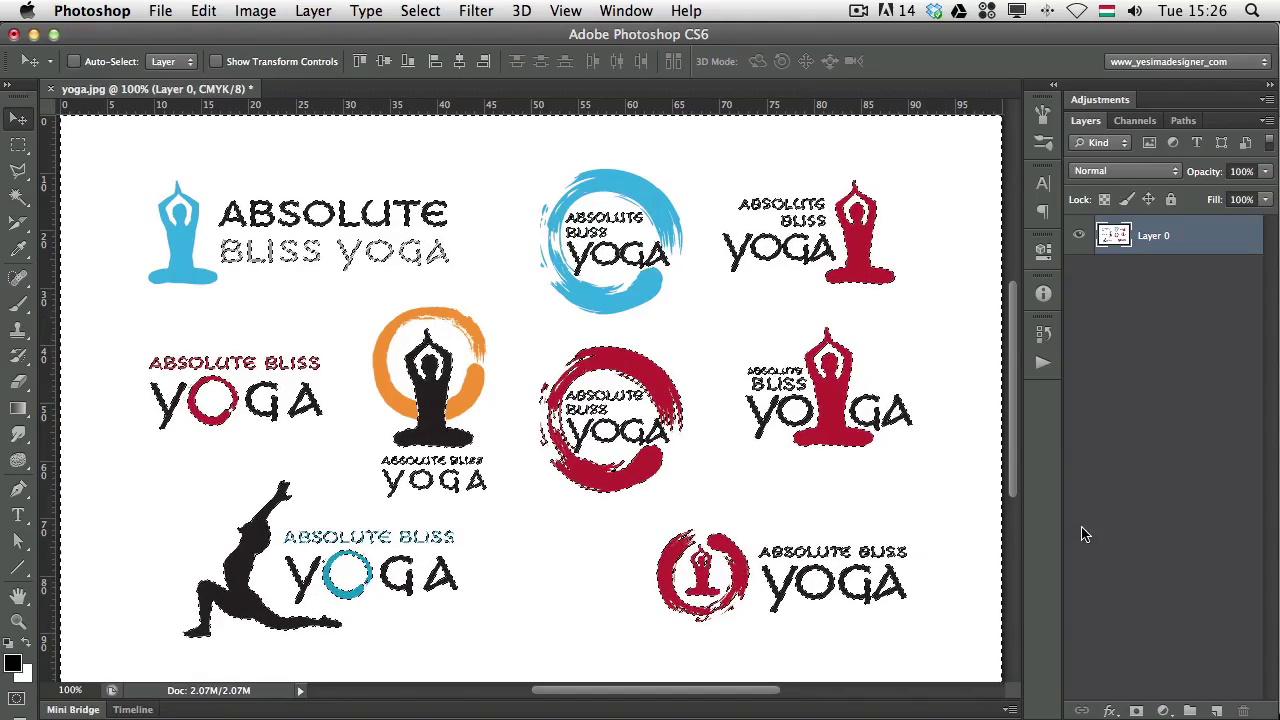
Step: Add a layer mask to Layer 0, invert it, and add an empty new layer
left_click(1136, 711)
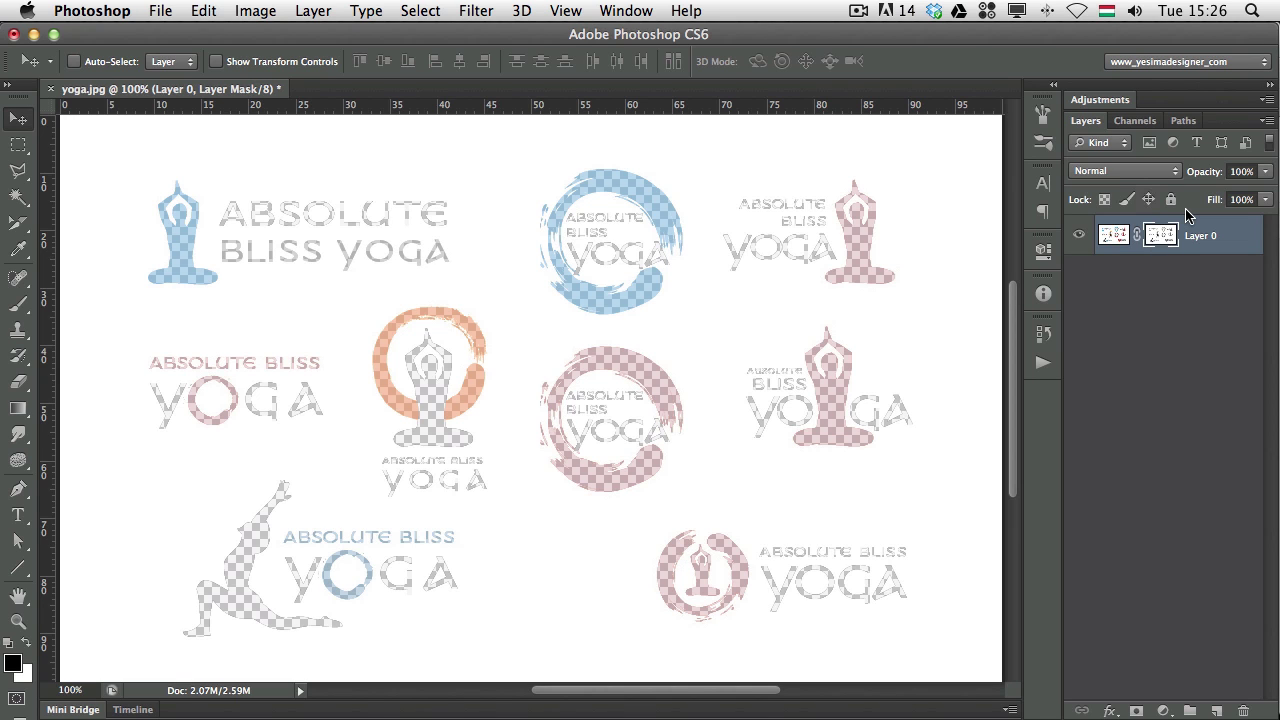
key("super+i")
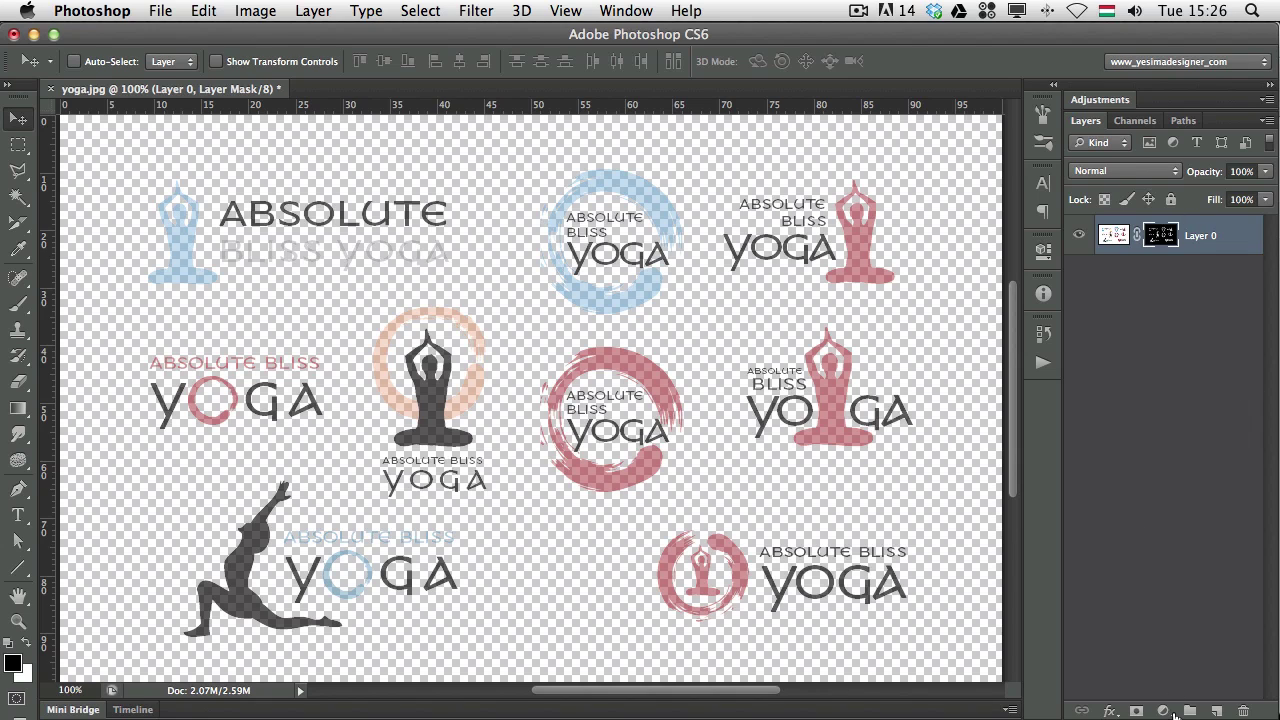
left_click(1217, 711)
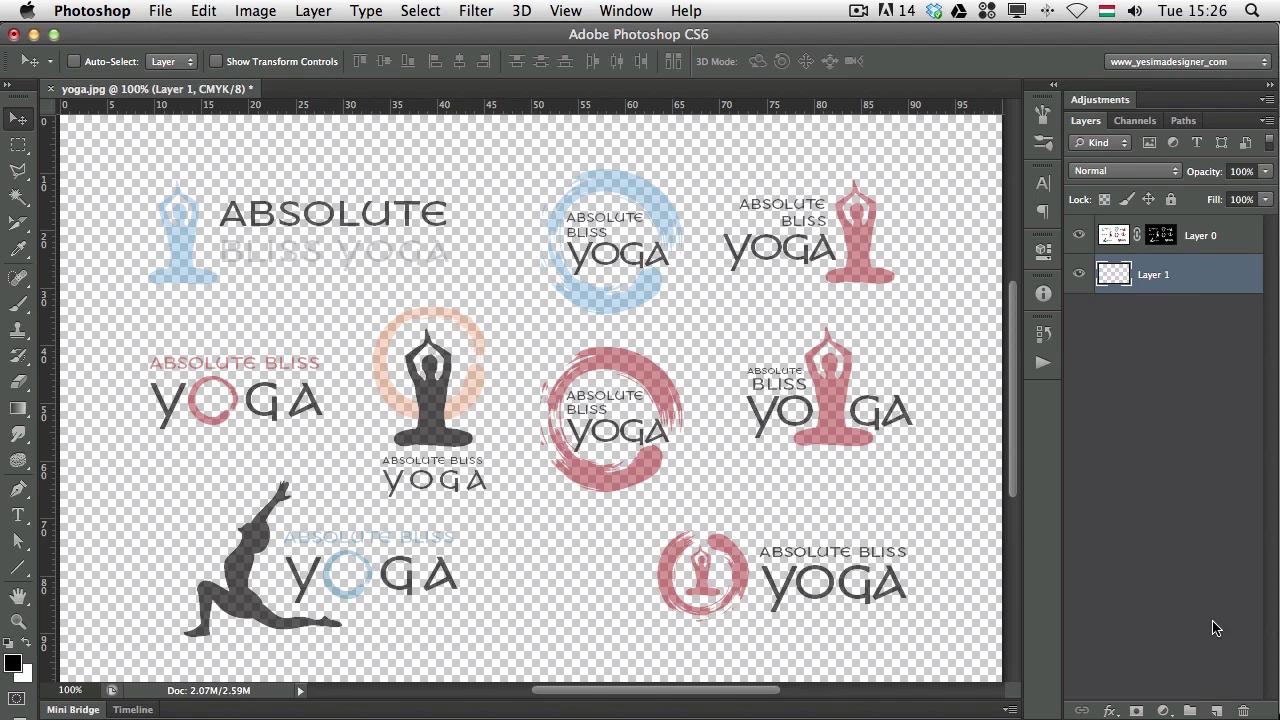
Step: Create a single new empty Layer 1 below Layer 0
key("BackSpace")
left_click(1217, 710)
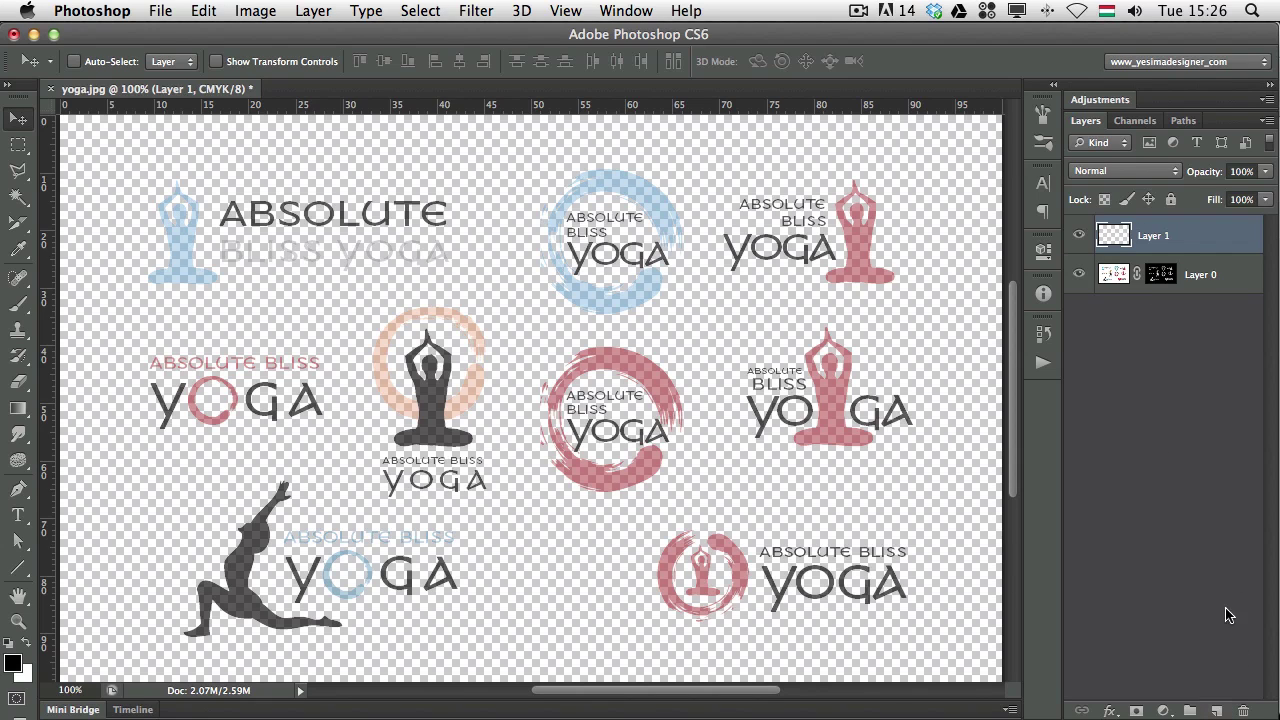
key("BackSpace")
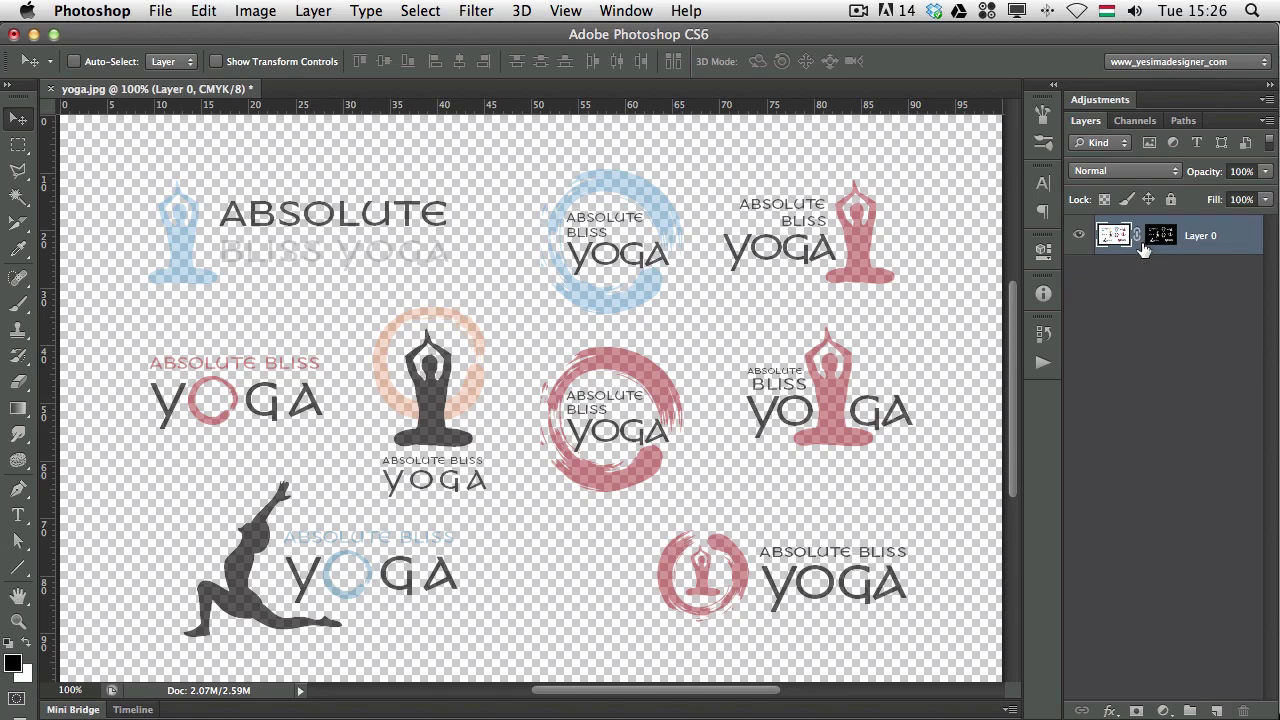
left_click(1217, 710)
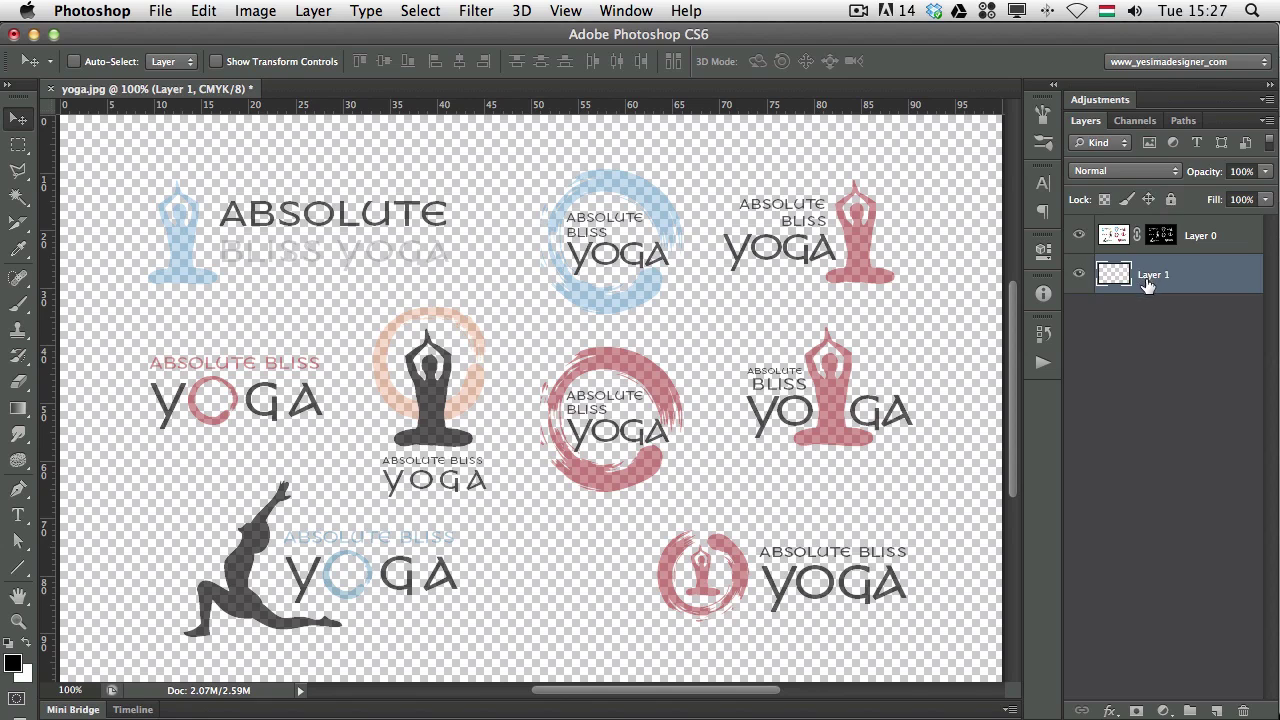
Step: Set the foreground colour to olive yellow bab830 and fill Layer 1 with it
left_click(14, 660)
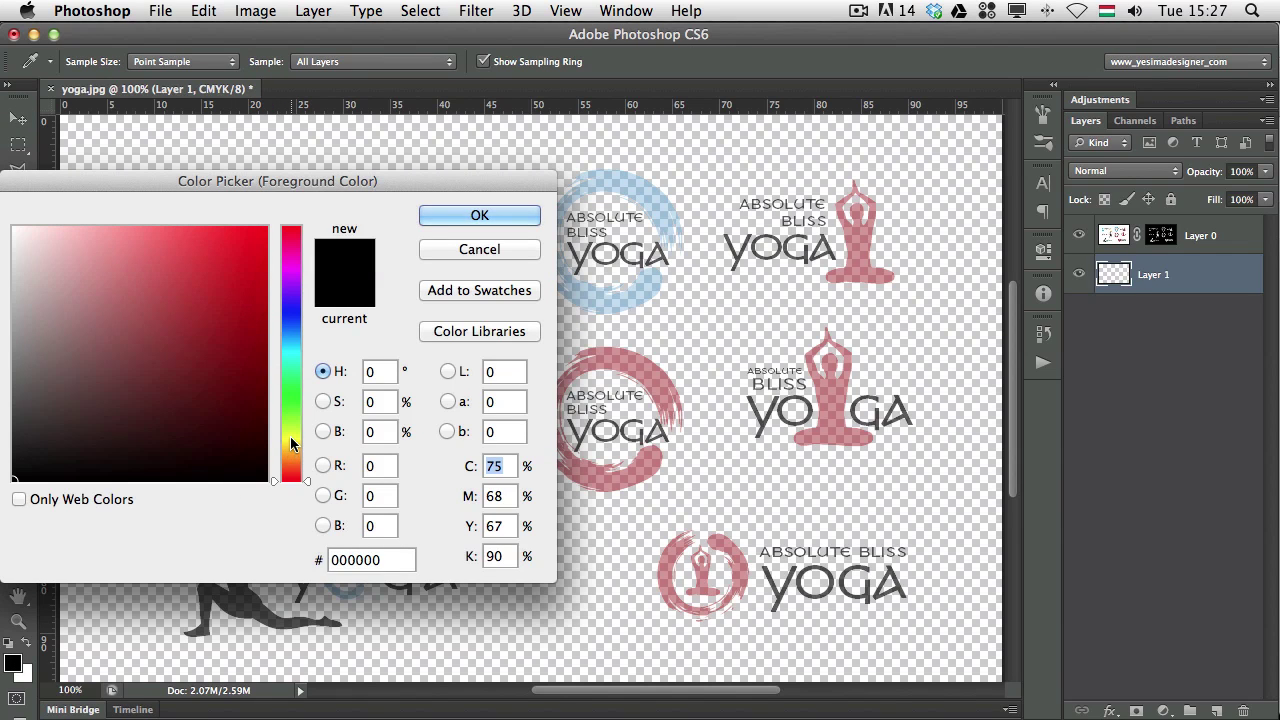
left_click(290, 440)
left_click(201, 296)
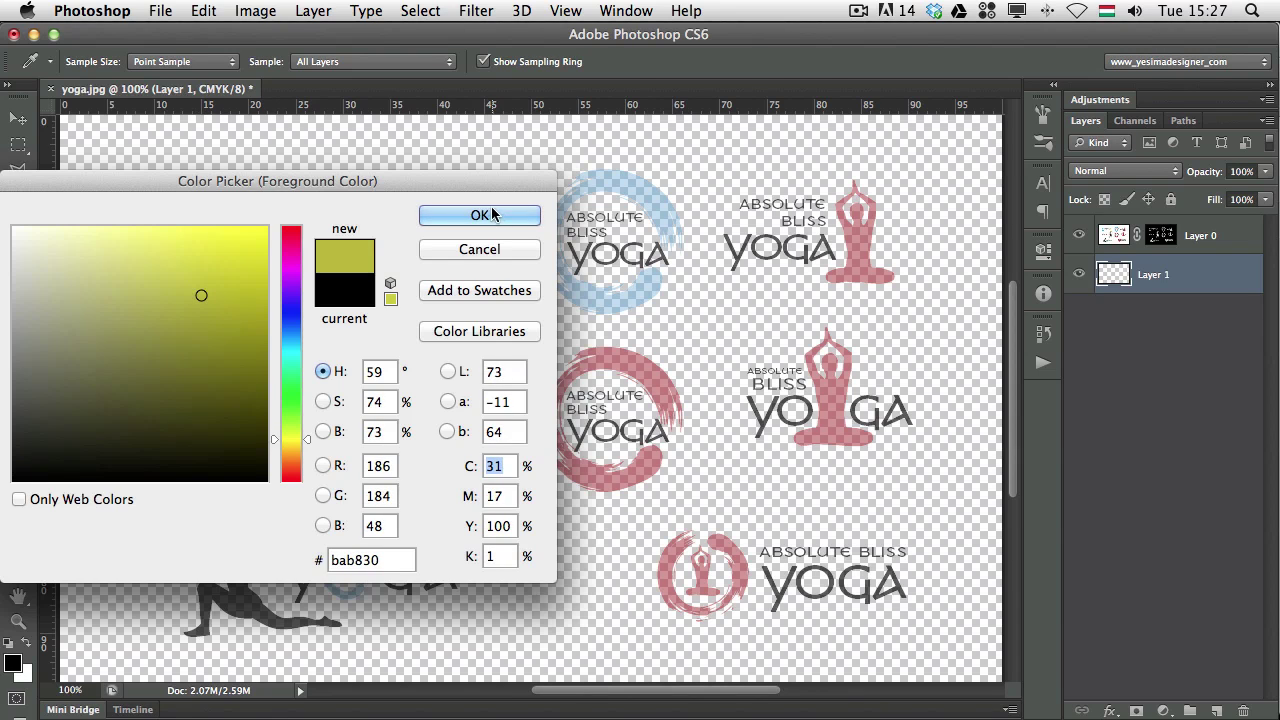
left_click(479, 215)
key("v")
key("alt+BackSpace")
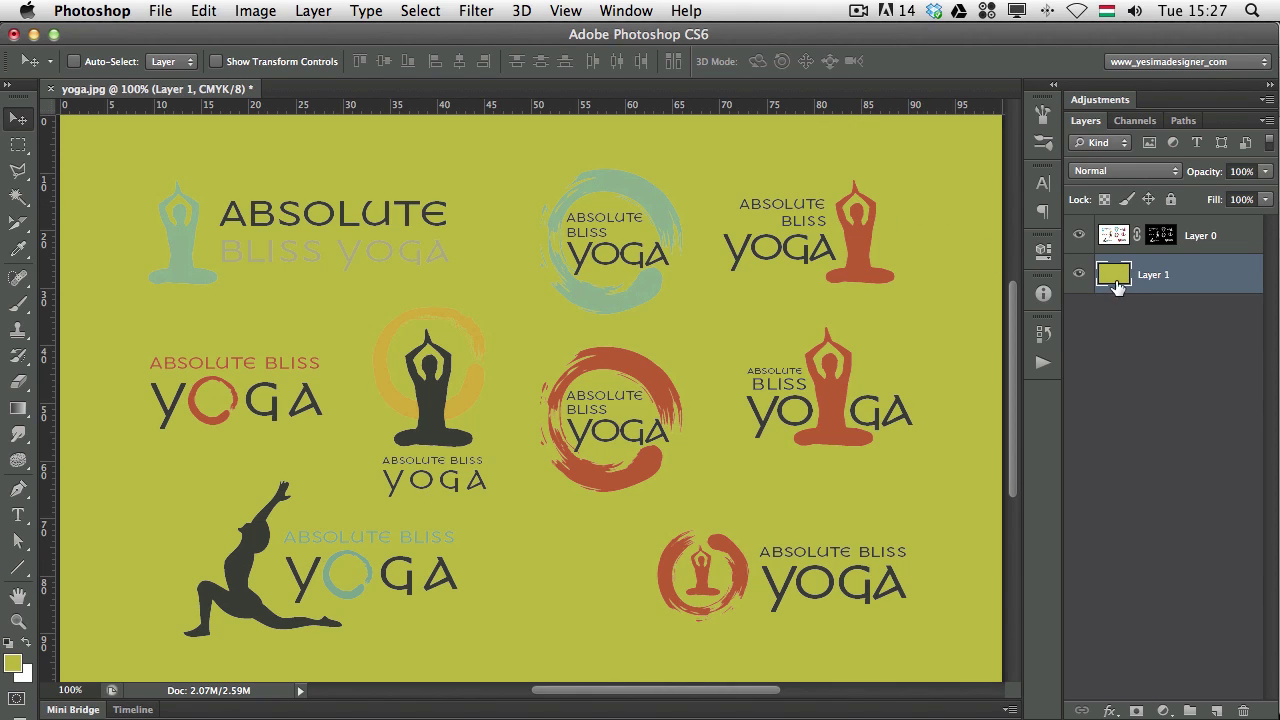
left_click(1158, 237)
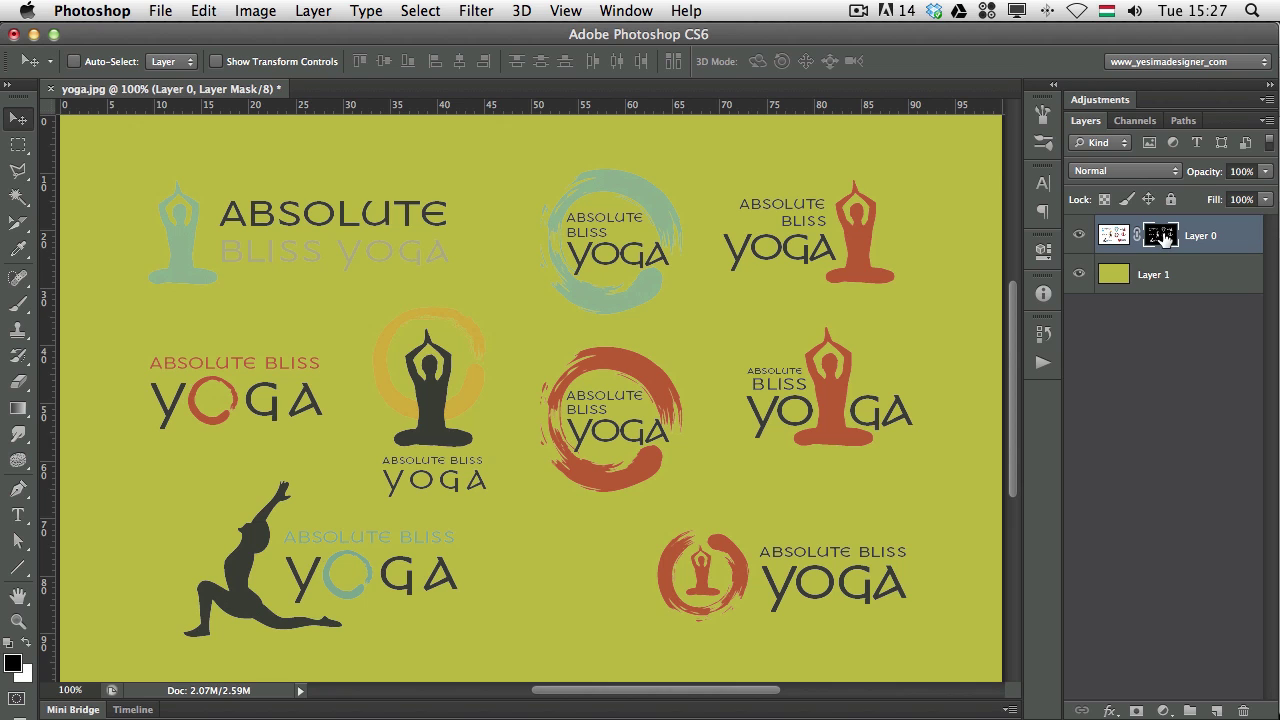
left_click(1161, 236, "shift")
left_click(1164, 238, "shift")
left_click(1160, 236, "alt")
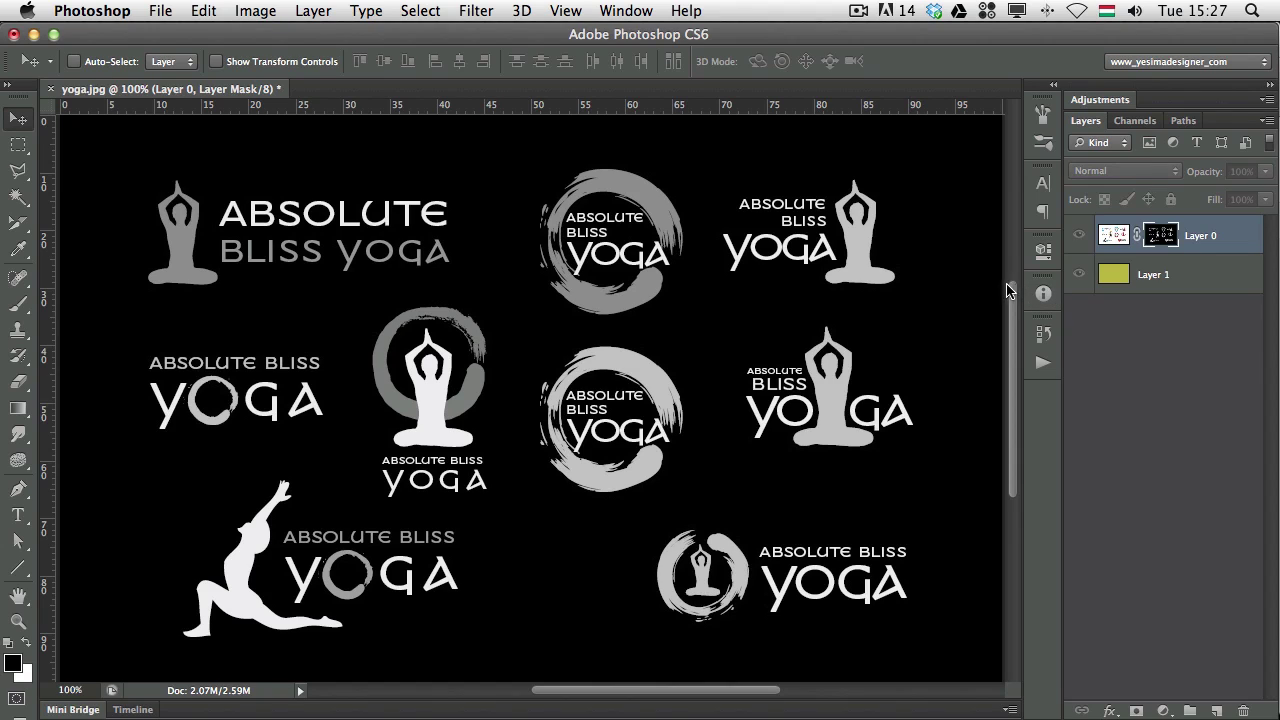
left_click(1152, 244, "alt")
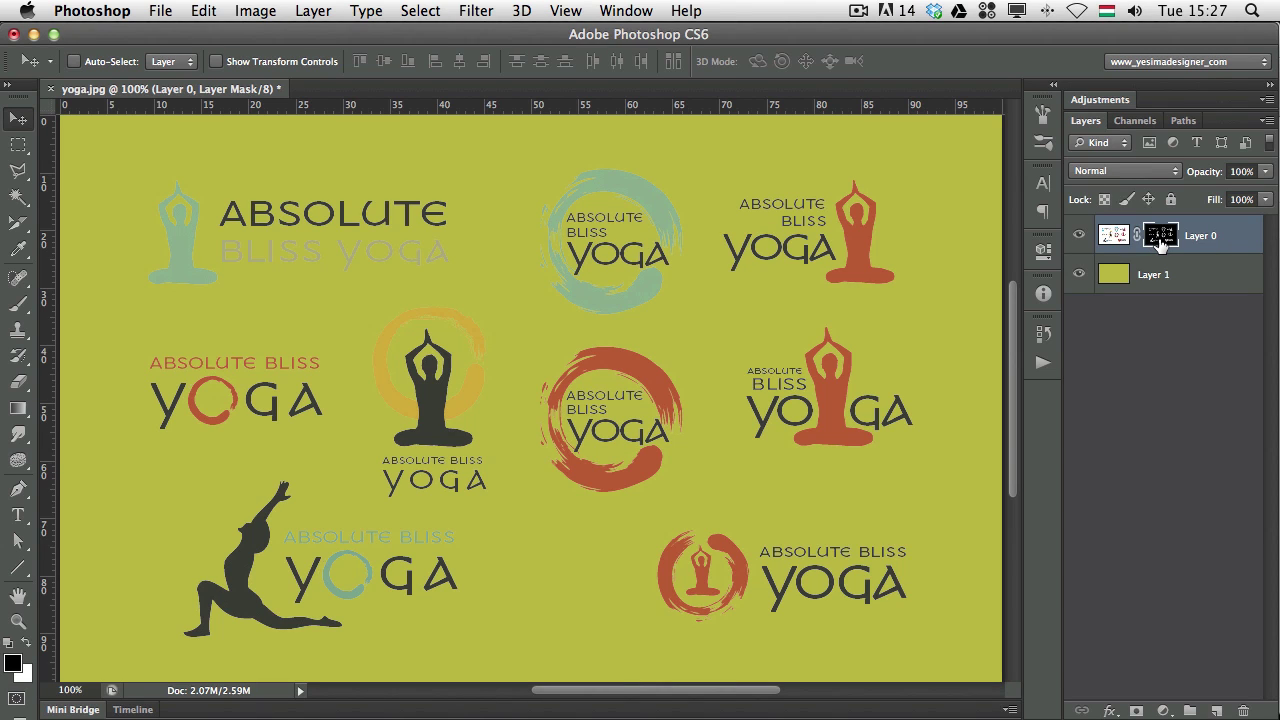
Step: Duplicate Layer 0, undo the extra copies, and hide the olive Layer 1
key("super+j")
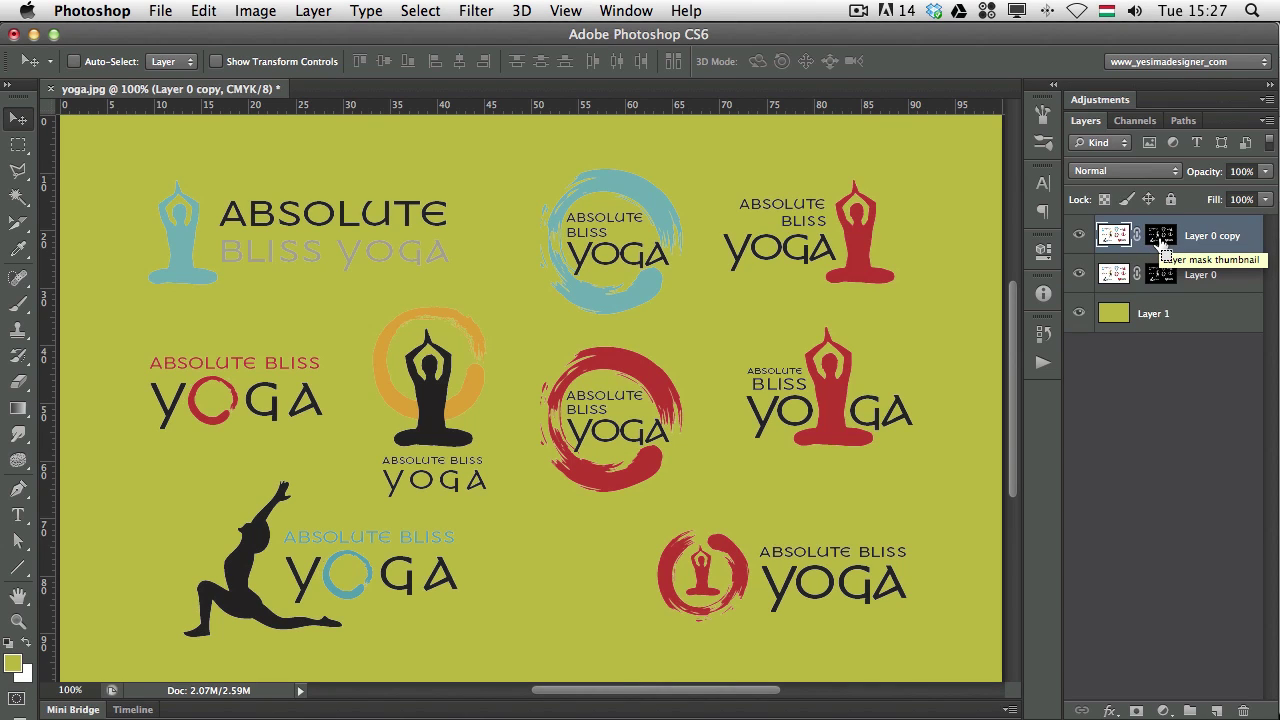
key("super+j")
key("super+j")
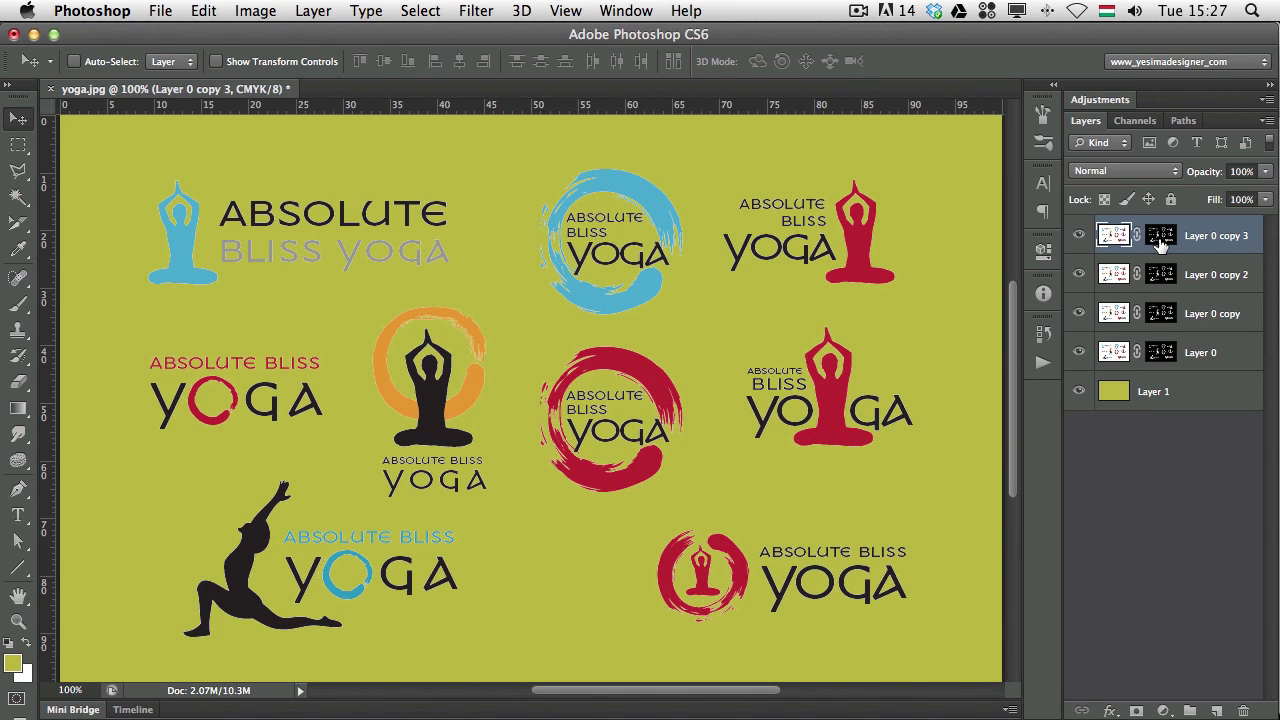
key("super+z")
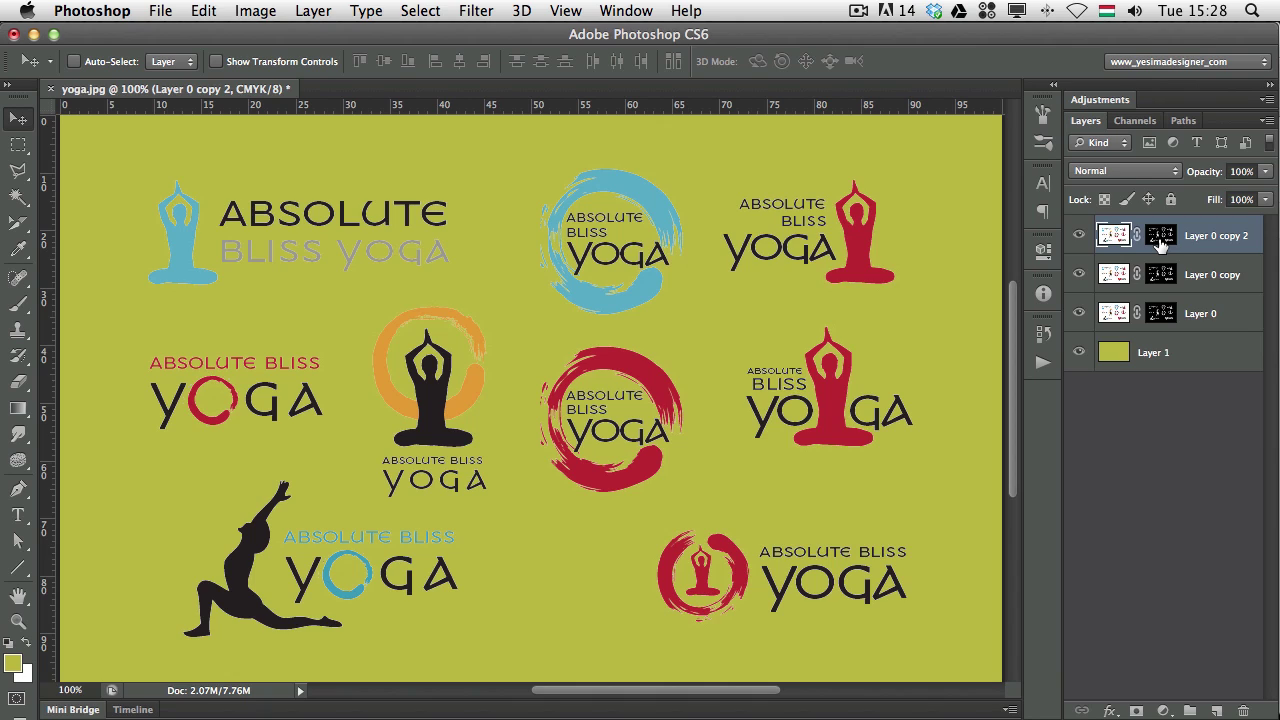
key("super+z")
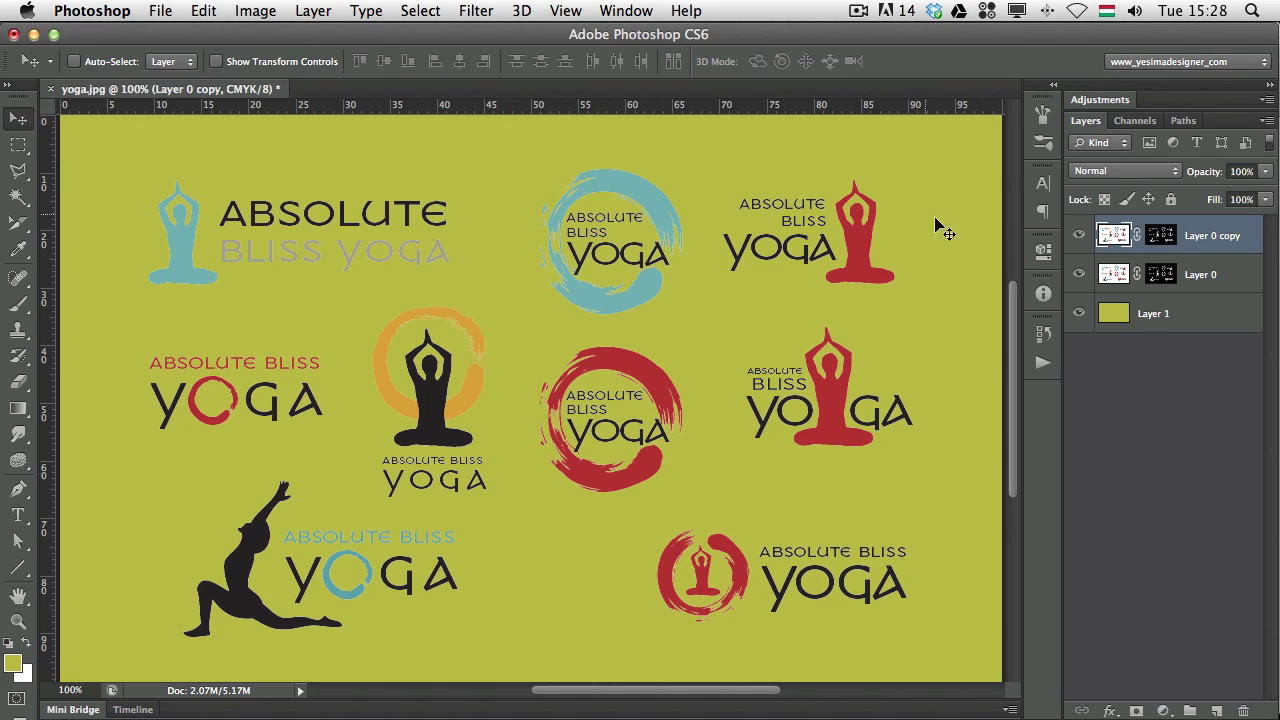
left_click(1078, 315)
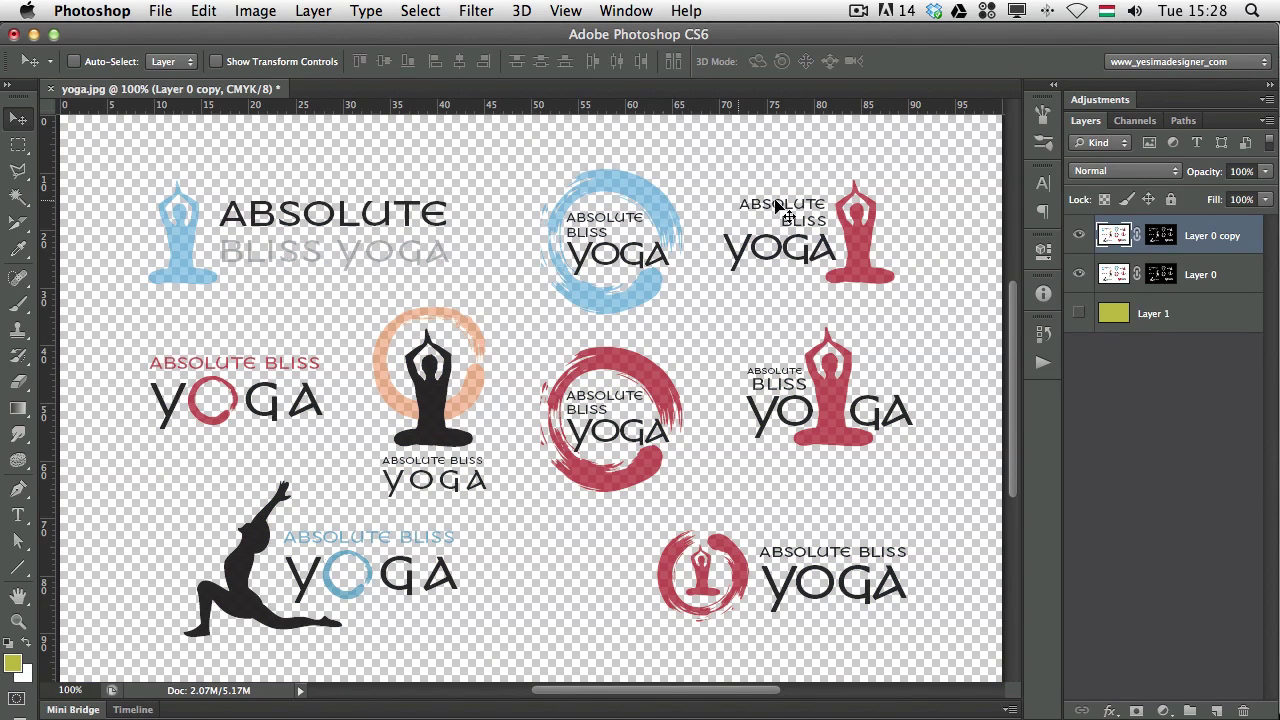
Step: Add two more Layer 0 duplicates, then delete the top one, keeping Layer 1 hidden
key("super+j")
key("super+j")
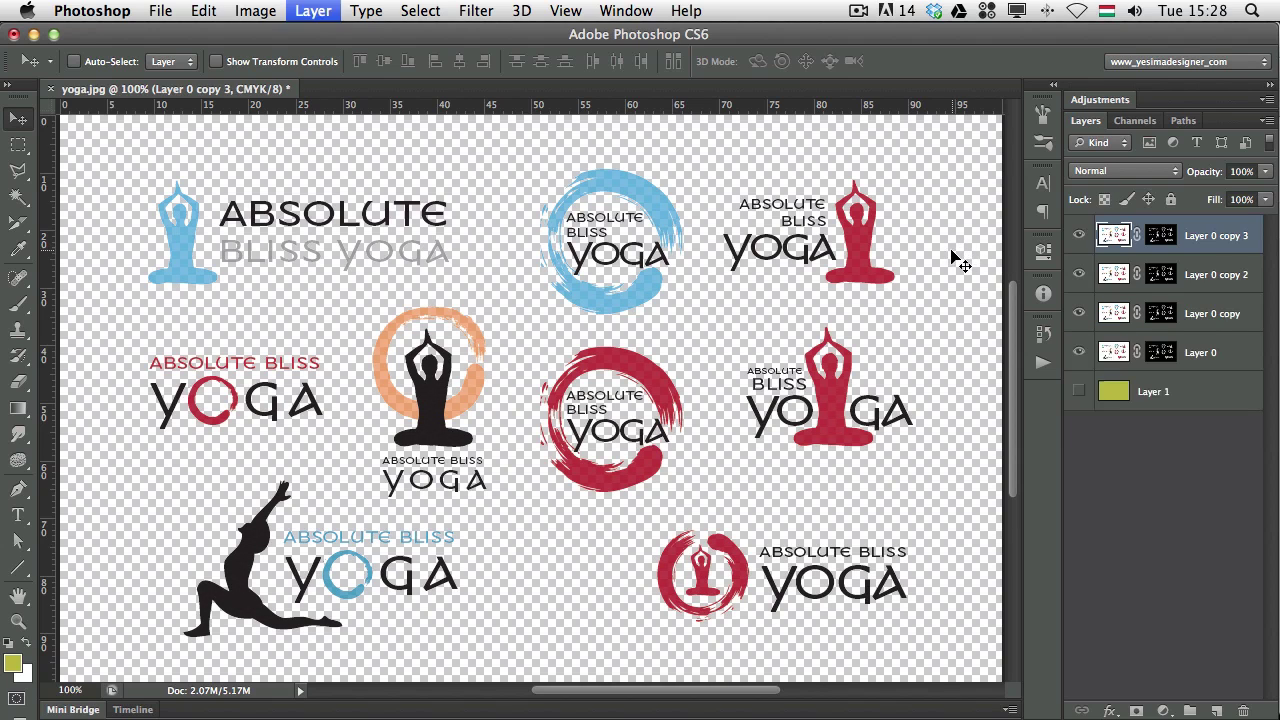
key("super+j")
key("super+j")
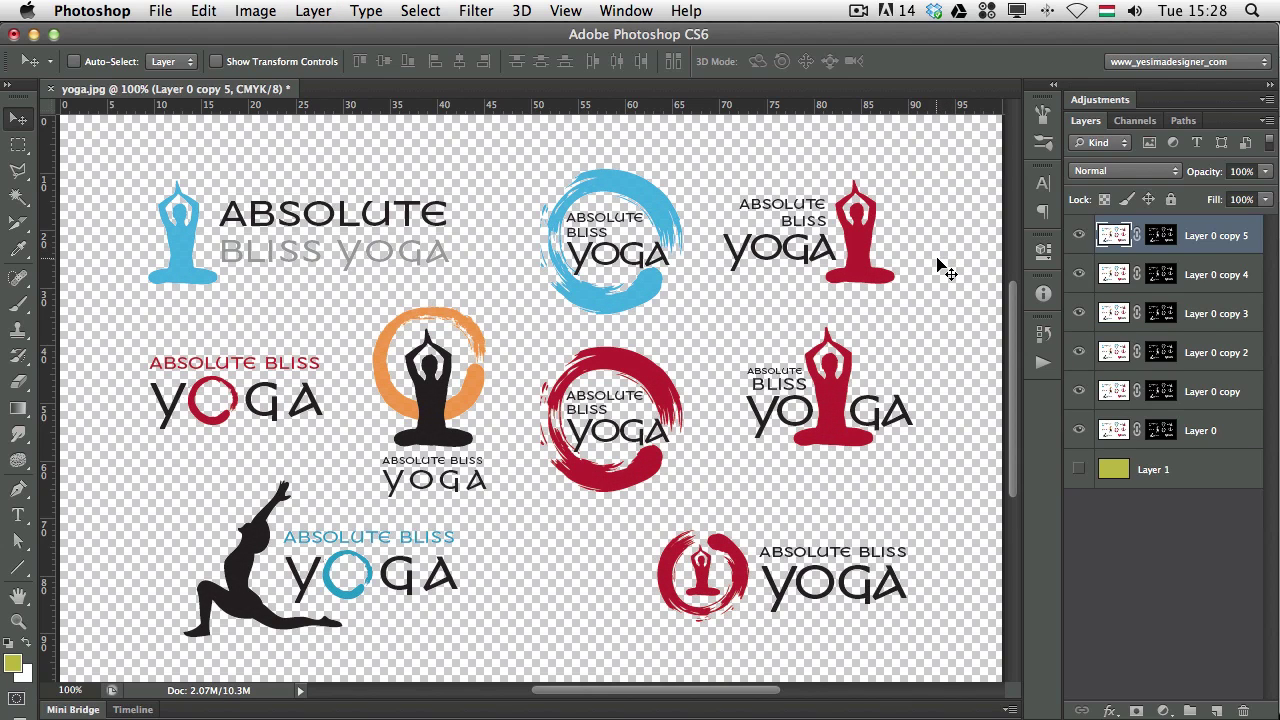
left_click(1079, 471)
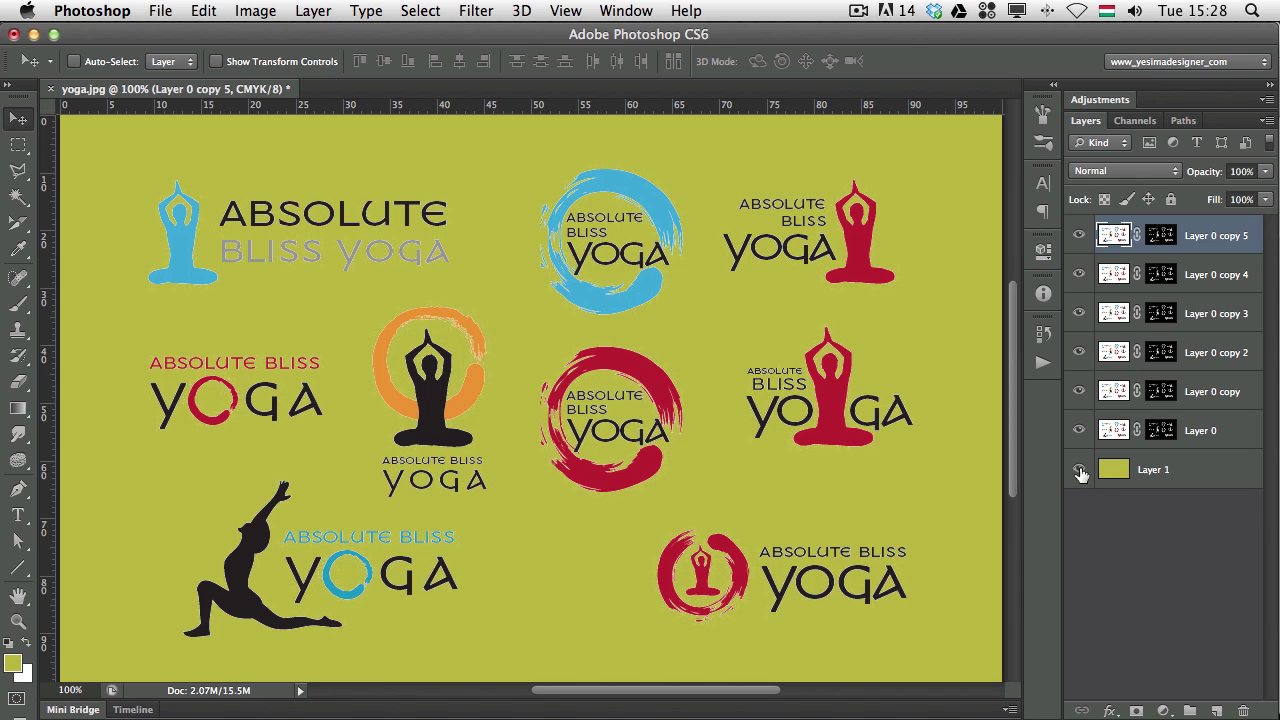
left_click(1079, 471)
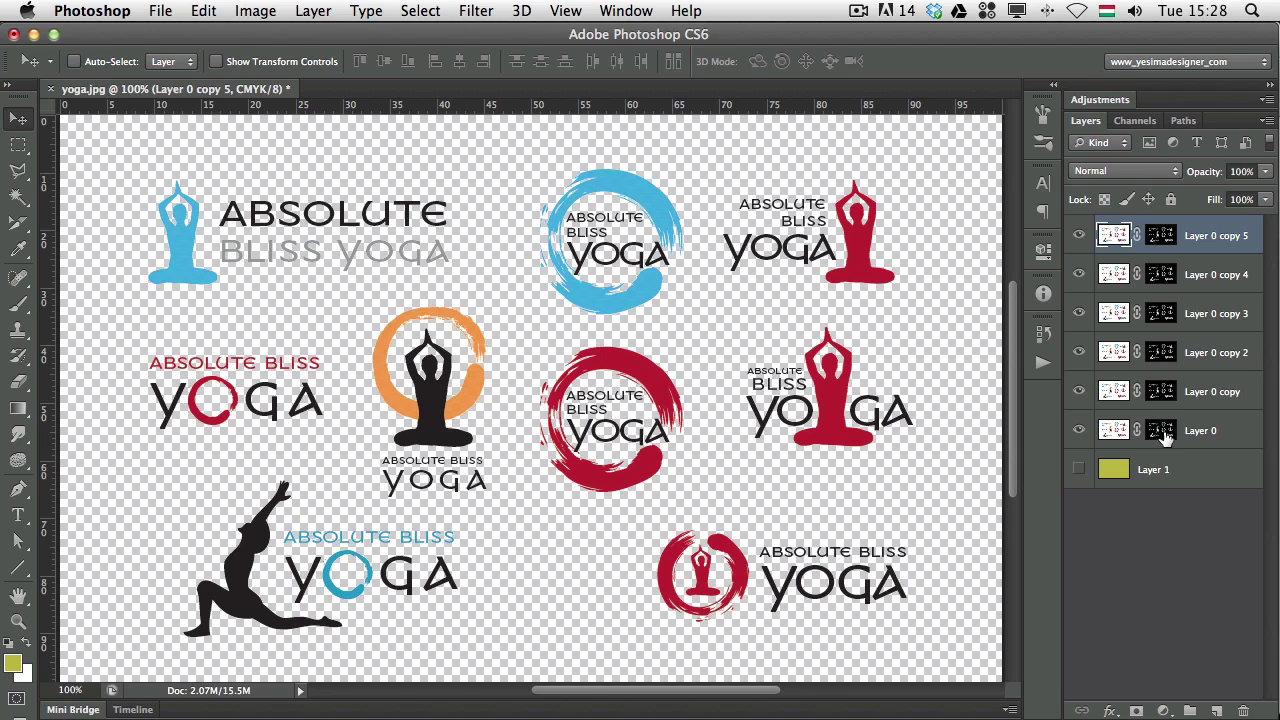
key("Delete")
key("Delete")
key("Delete")
key("Delete")
key("Delete")
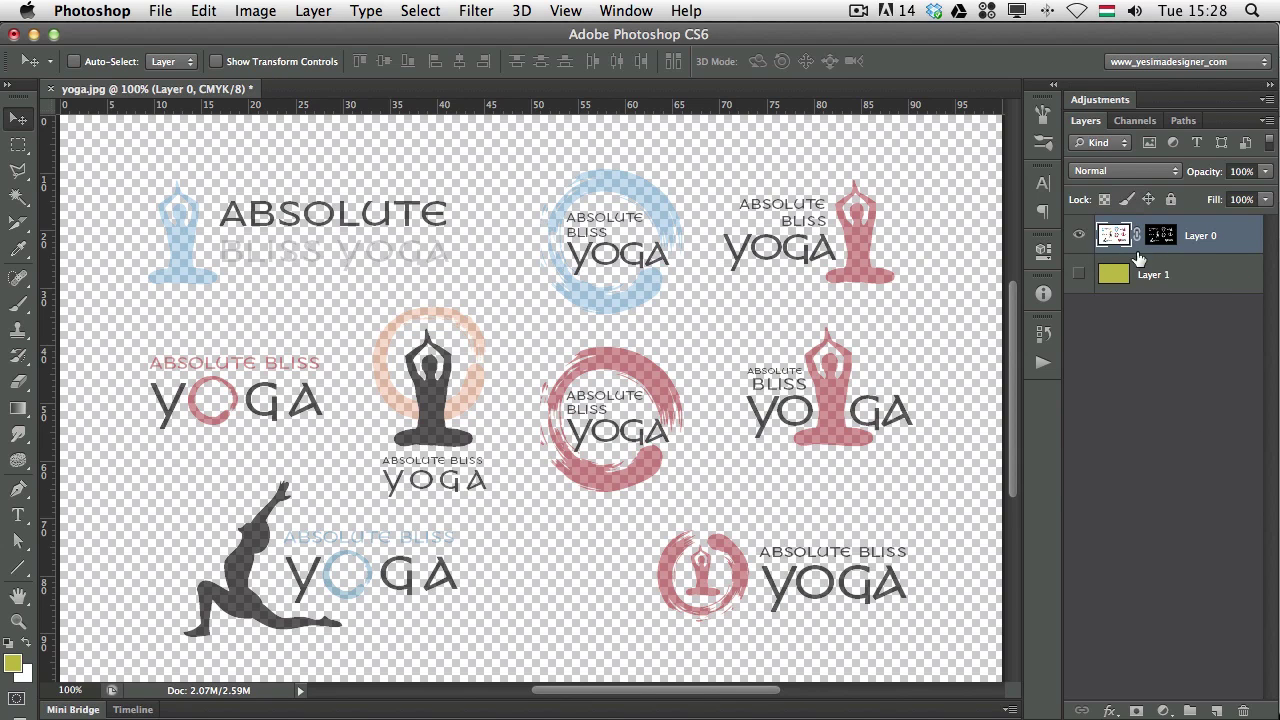
Step: View Layer 0's mask alone and apply Levels with white input 117 and midtone 1.72
left_click(1159, 238)
left_click(1151, 240, "alt")
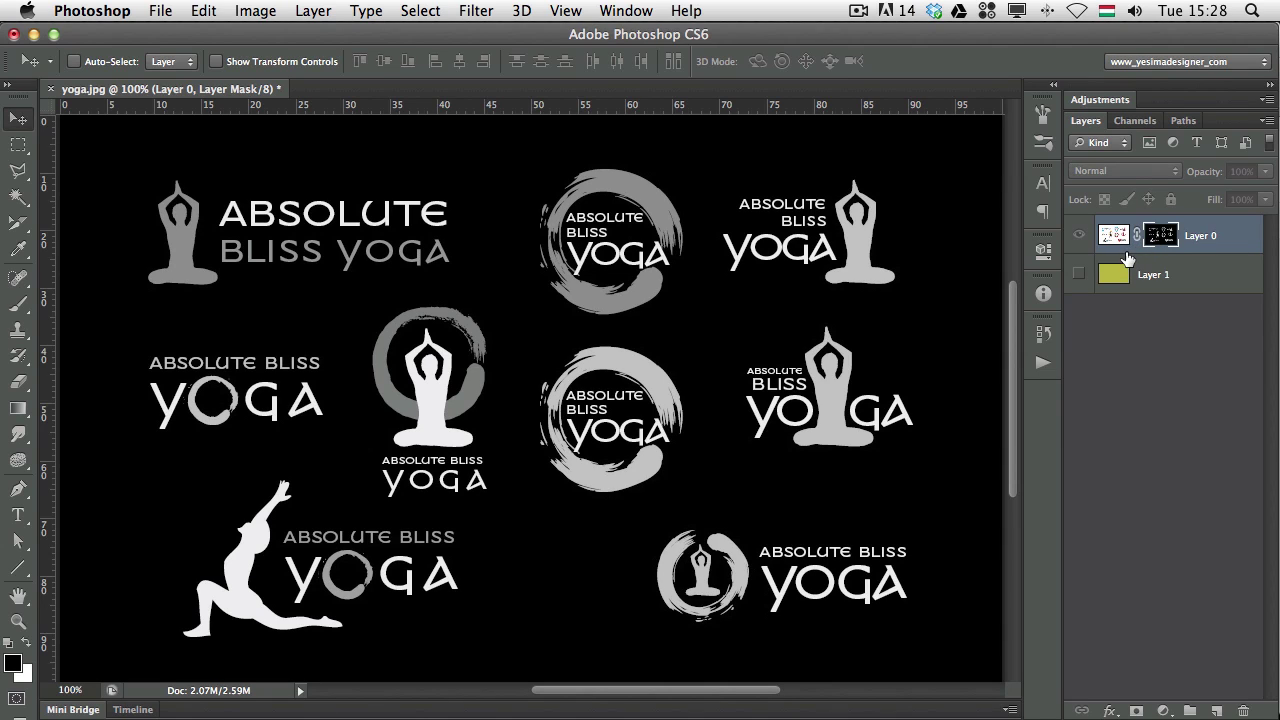
key("super+l")
left_click_drag(1049, 336, 898, 210)
left_click_drag(1000, 437, 902, 437)
left_click_drag(870, 211, 1034, 202)
left_click_drag(1066, 429, 948, 430)
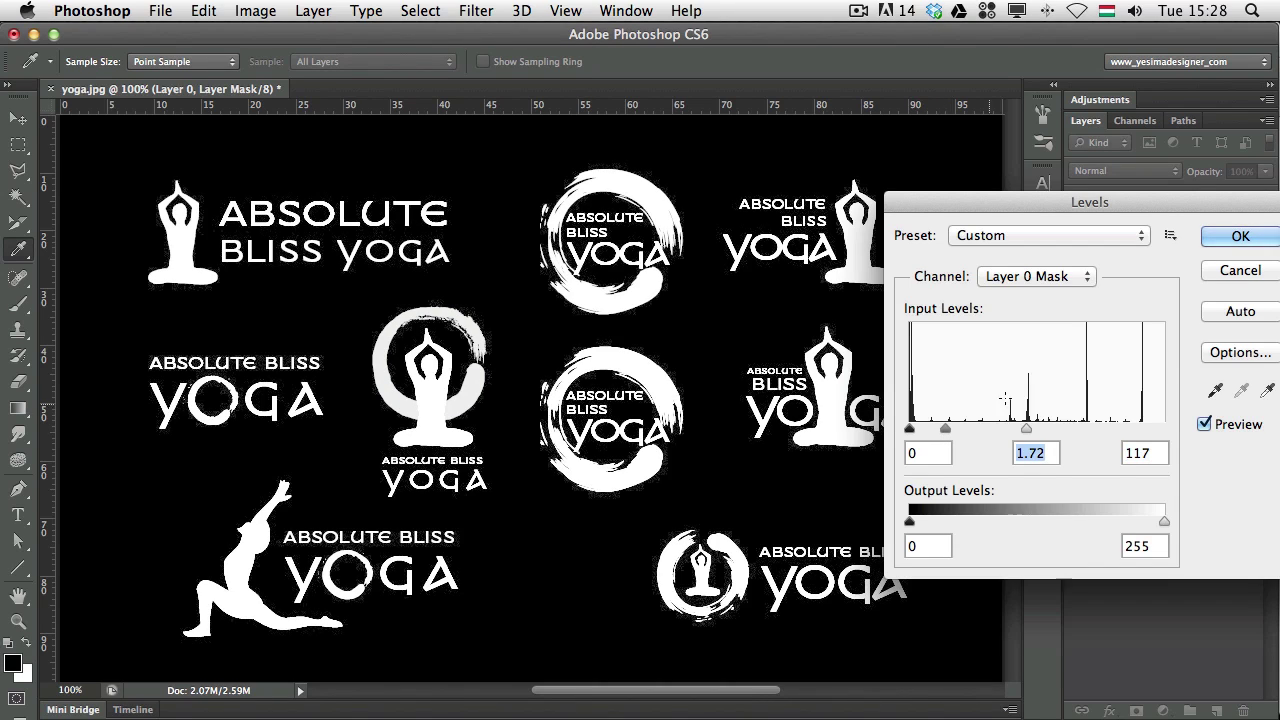
left_click(1240, 236)
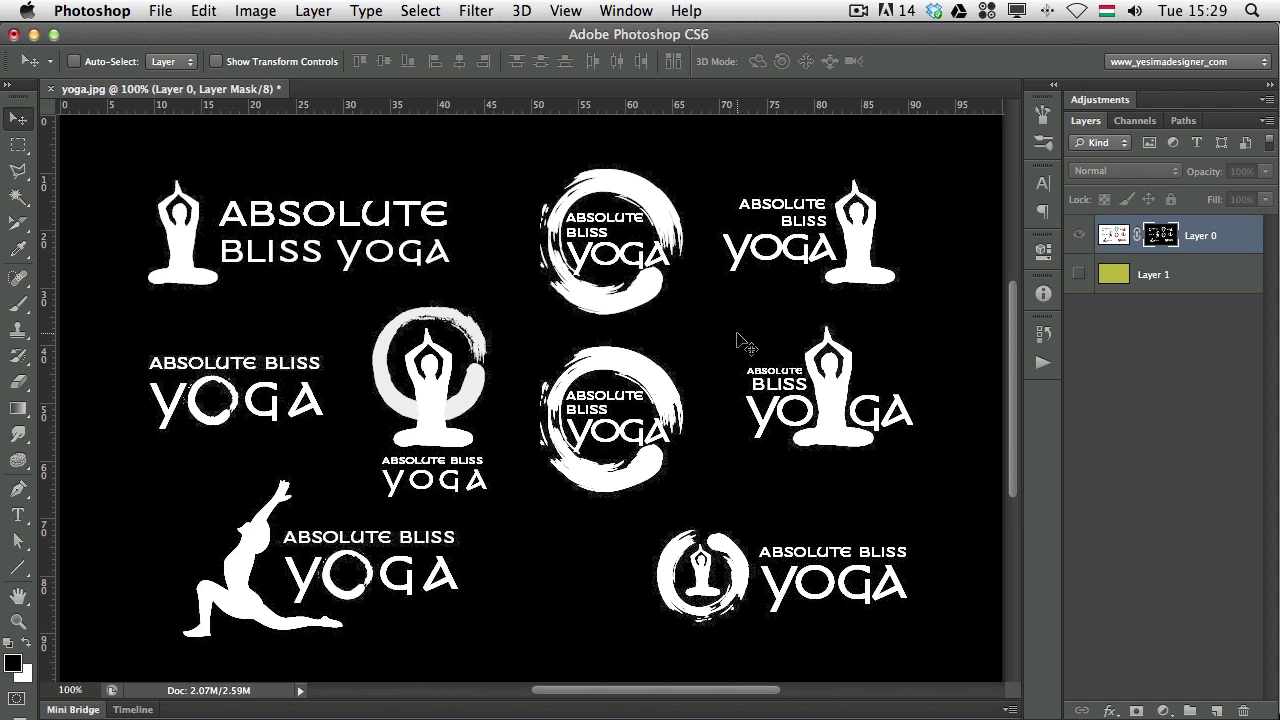
Step: Return to the composite view, show Layer 1 and fill it with white
left_click(1162, 236, "alt")
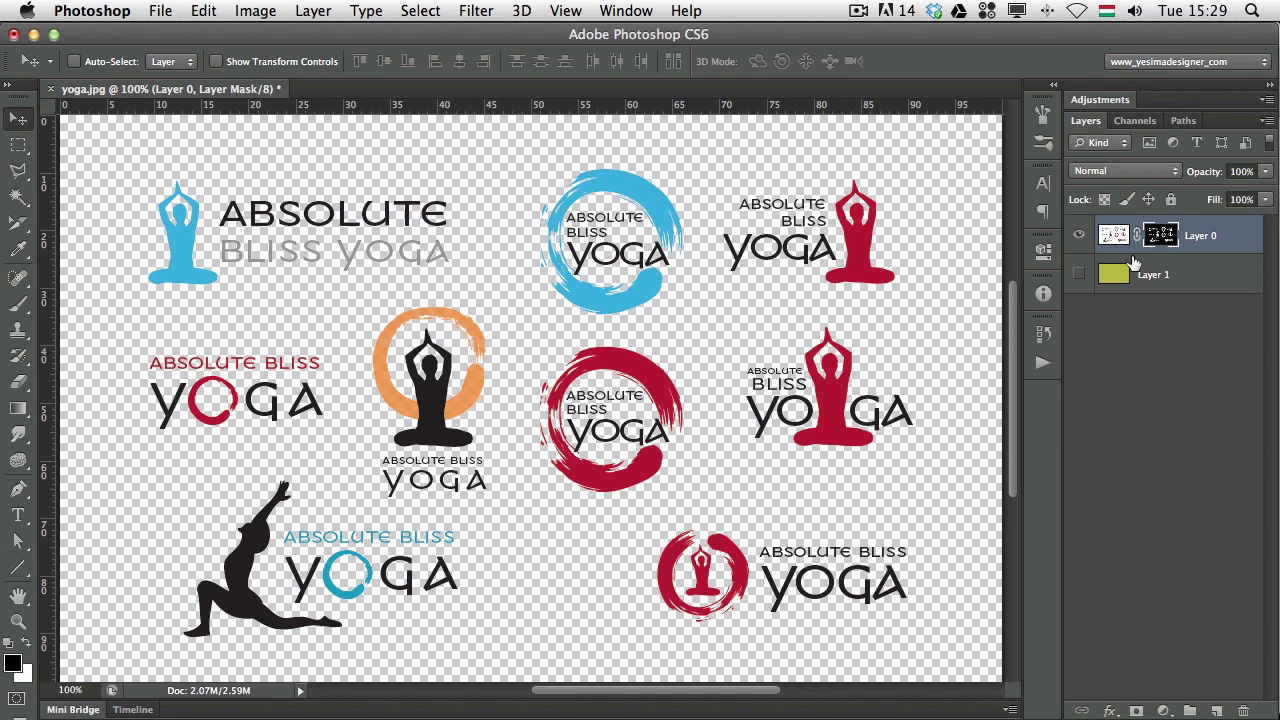
left_click(1080, 275)
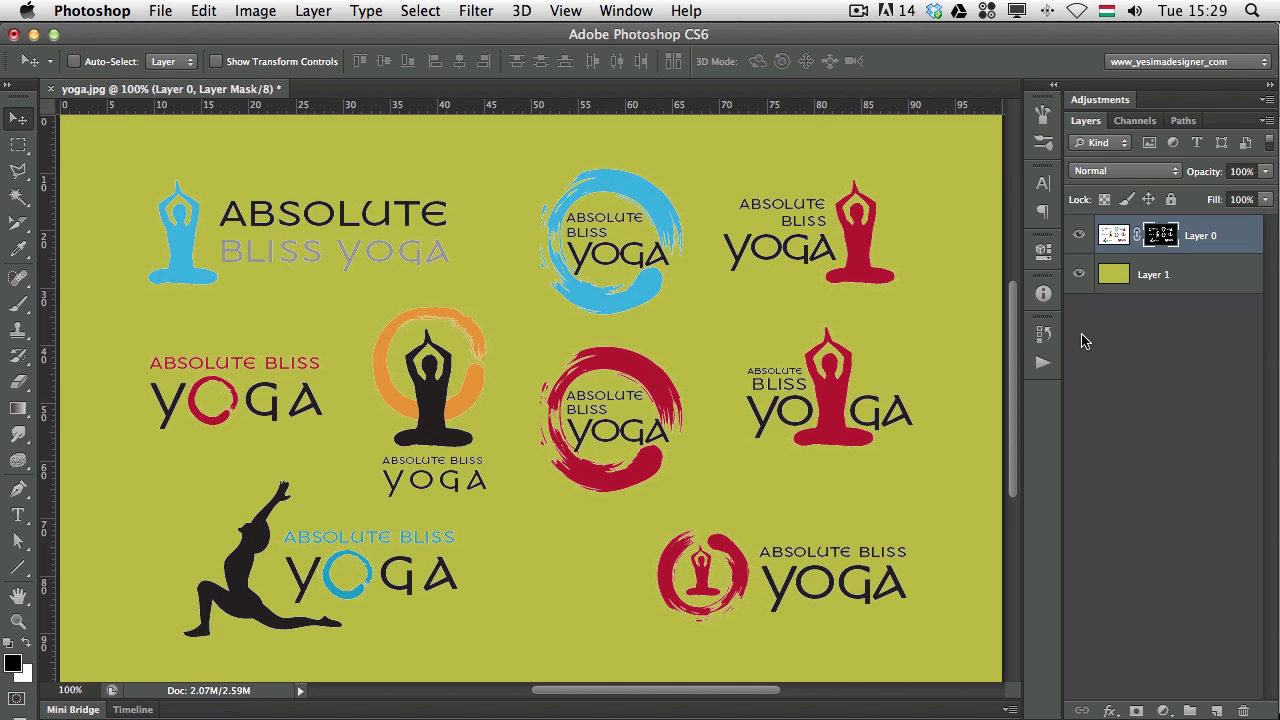
left_click(1135, 121)
left_click(1172, 273)
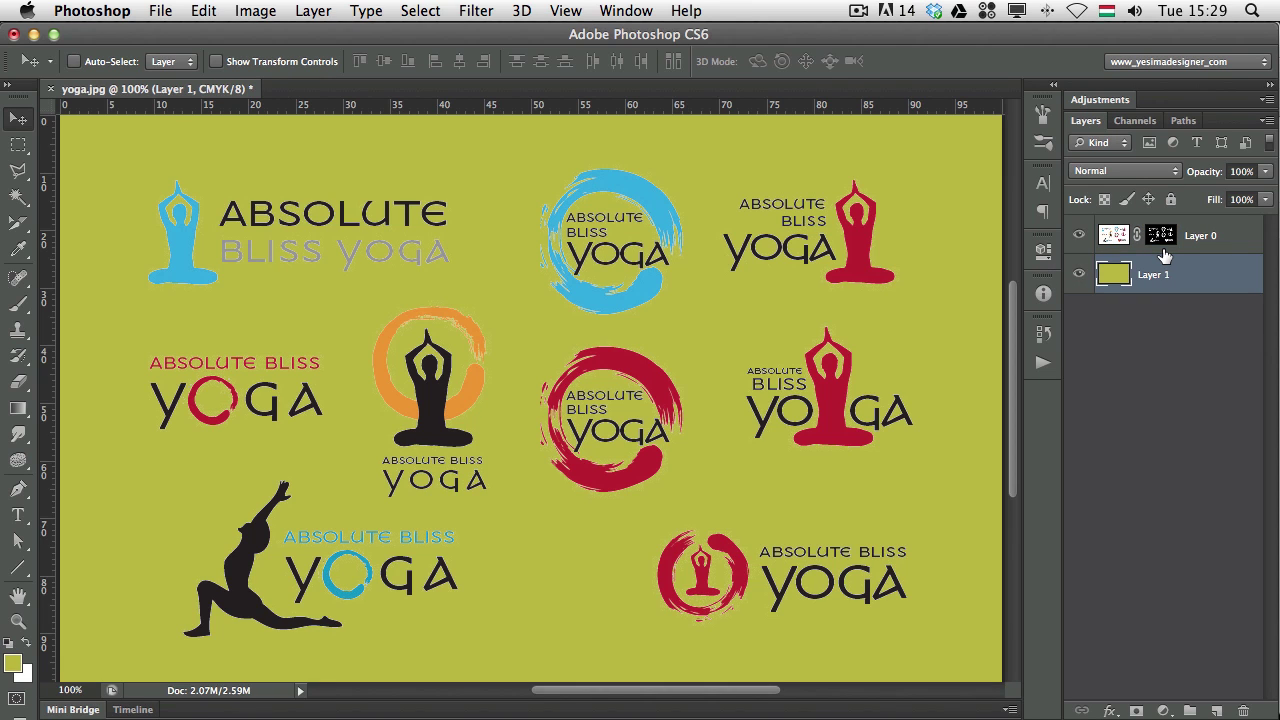
key("super+BackSpace")
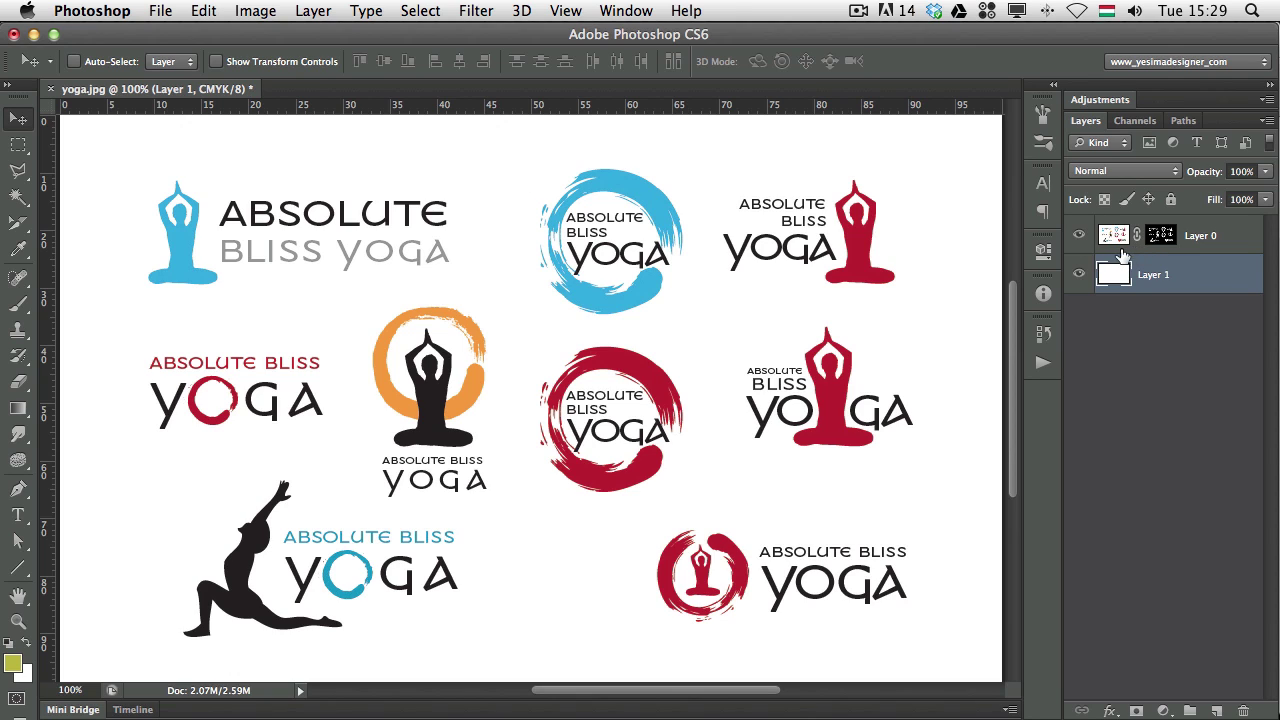
Step: Toggle Layer 0's mask off and on to compare the logos over white
left_click(1160, 236, "shift")
left_click(1161, 236, "shift")
left_click(1162, 236, "shift")
left_click(1162, 235, "shift")
left_click(1160, 236, "shift")
left_click(1158, 239, "shift")
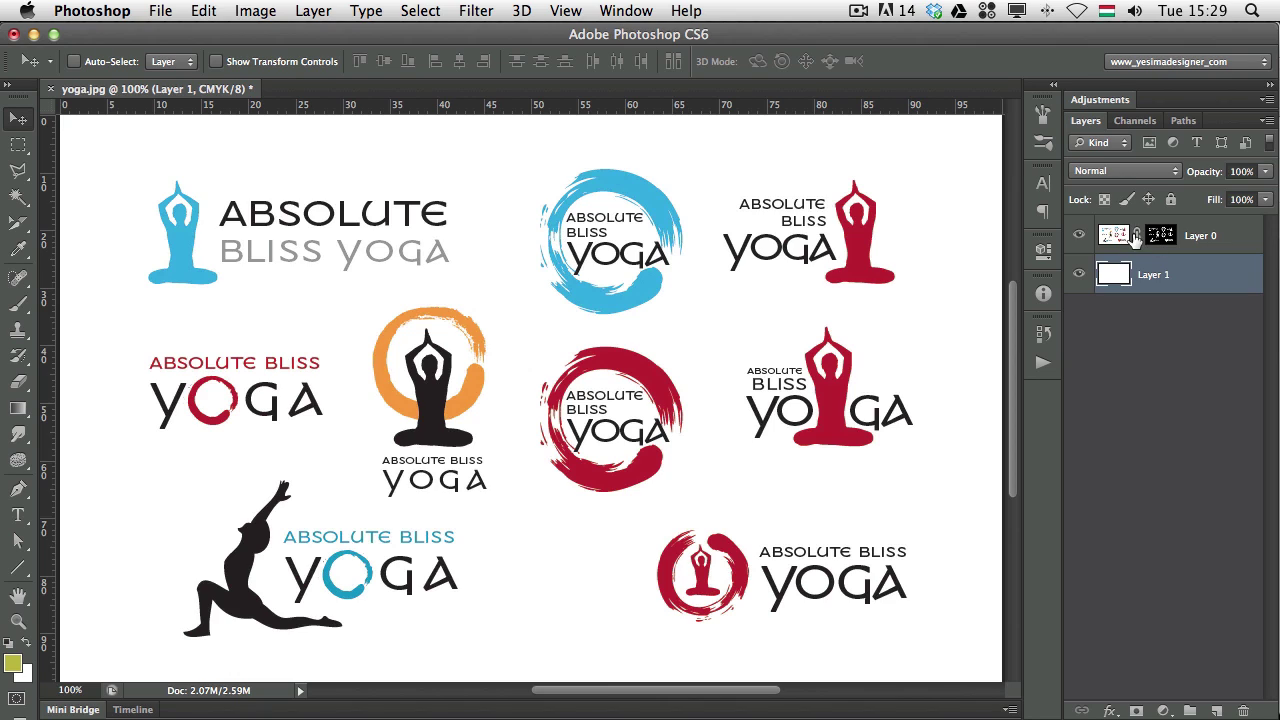